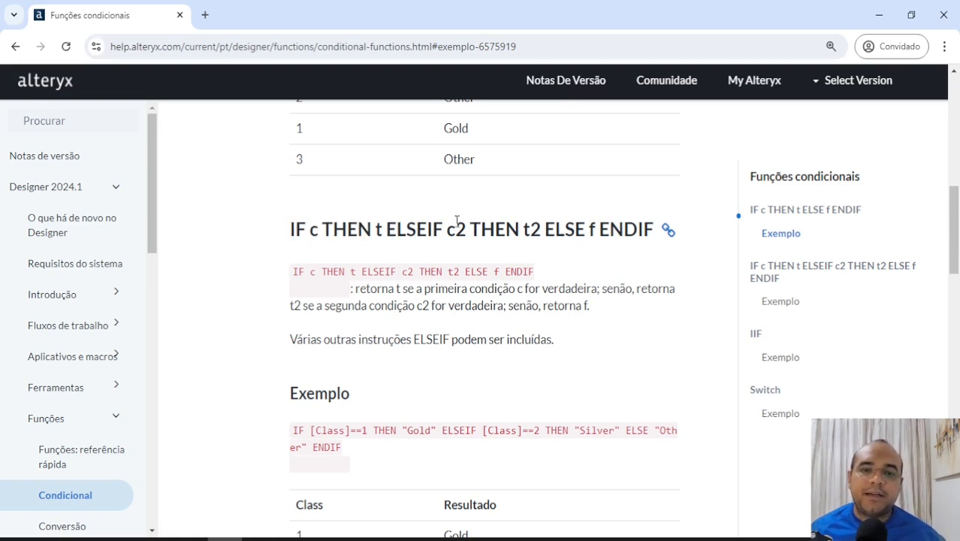
- Review the IF c THEN t ELSEIF c2 THEN t2 ELSE f ENDIF syntax in the documentation and switch to Alteryx Designer
drag(359, 229, 565, 229)
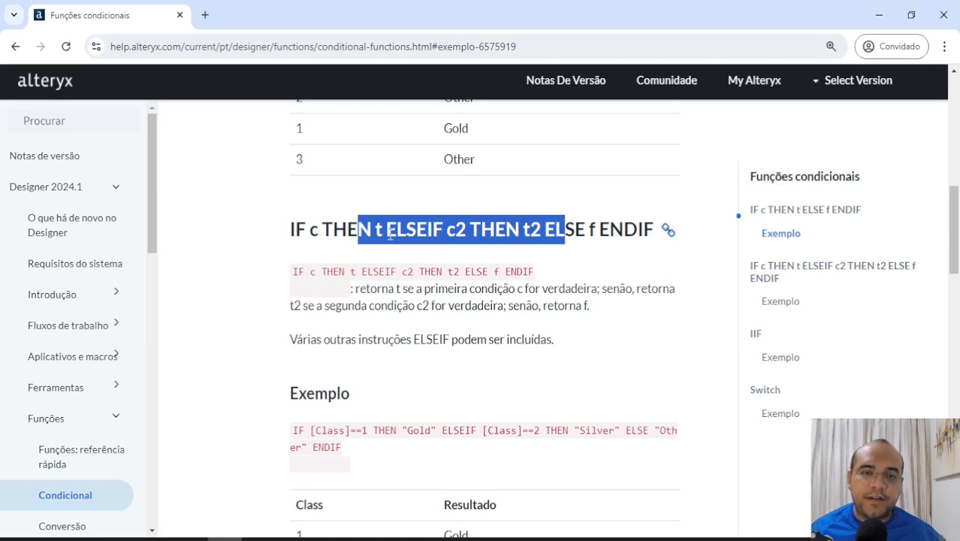
click(351, 293)
click(156, 537)
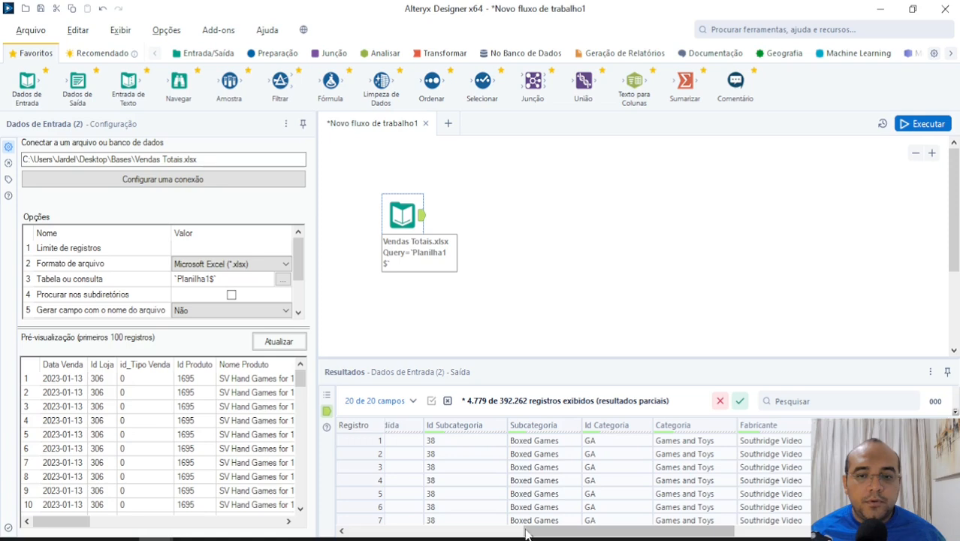
- Examine the columns of the Vendas Totais data, from the sale date through Id Categoria and Categoria
scroll(450, 477, left, 10)
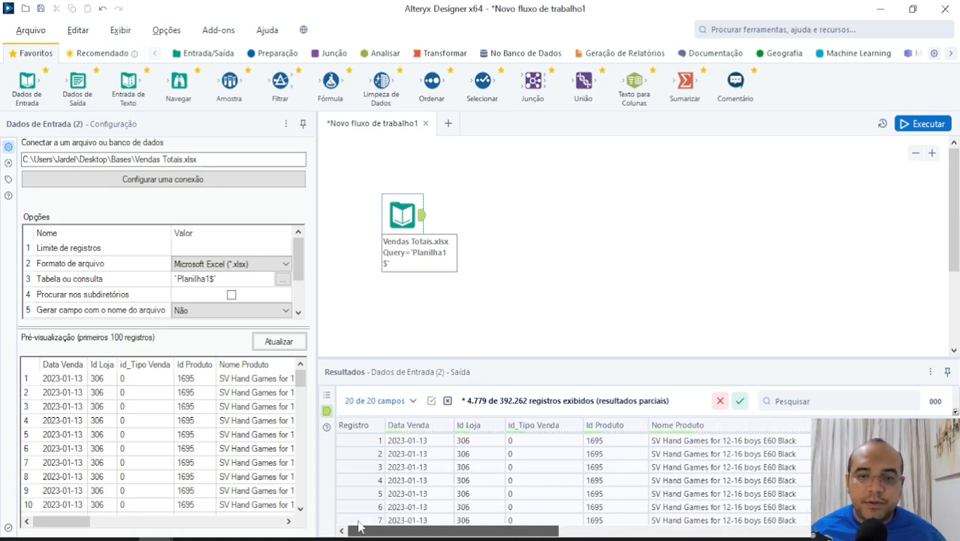
click(407, 462)
click(476, 455)
click(539, 455)
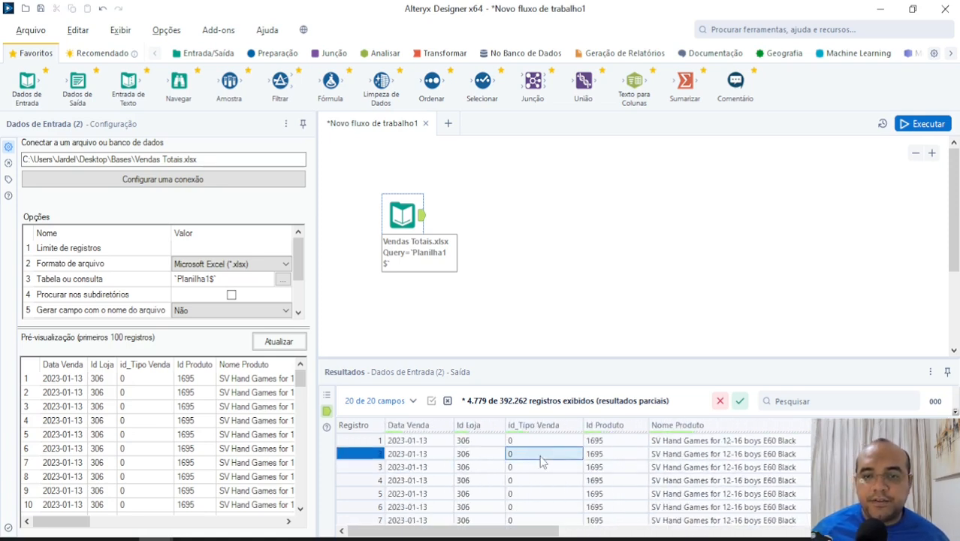
drag(510, 533, 674, 534)
click(681, 469)
click(653, 470)
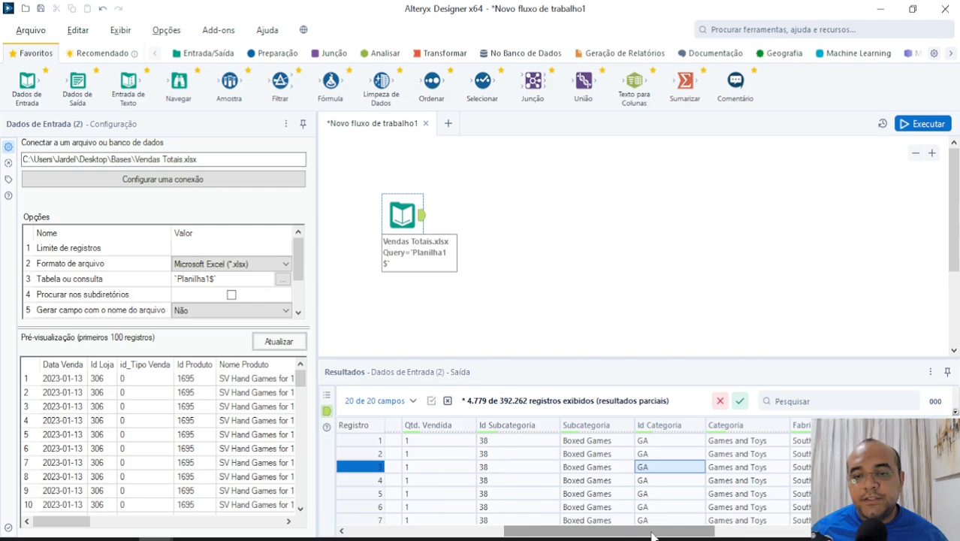
drag(653, 533, 695, 530)
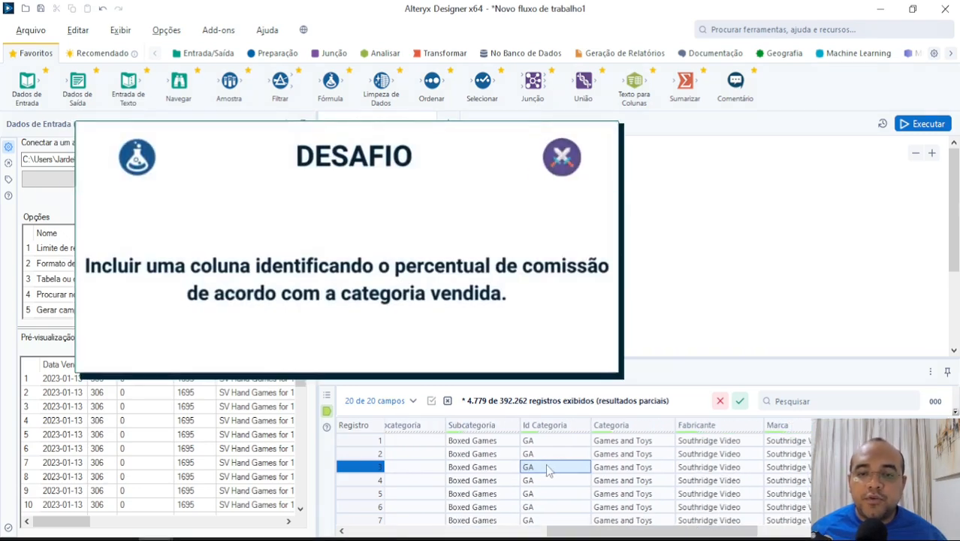
scroll(552, 482, down, 13)
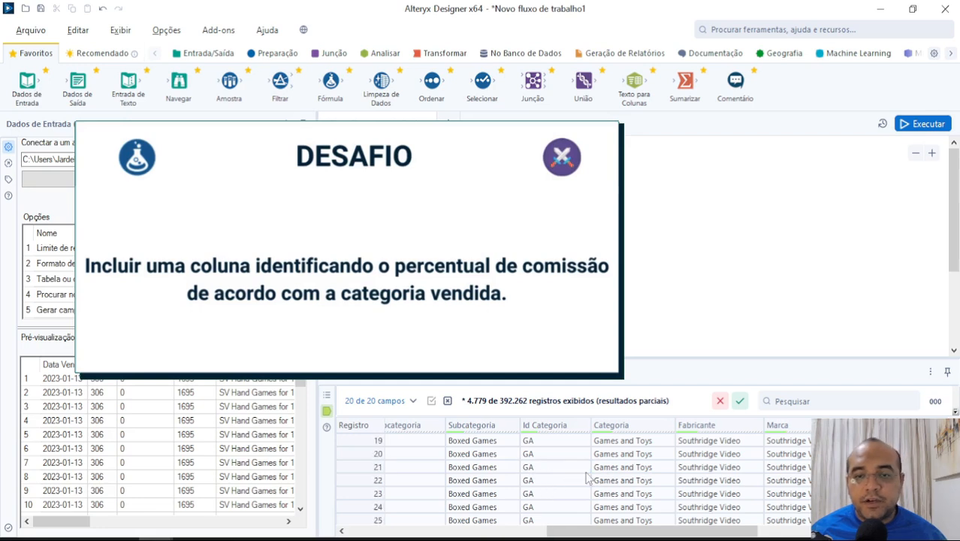
scroll(555, 485, down, 15)
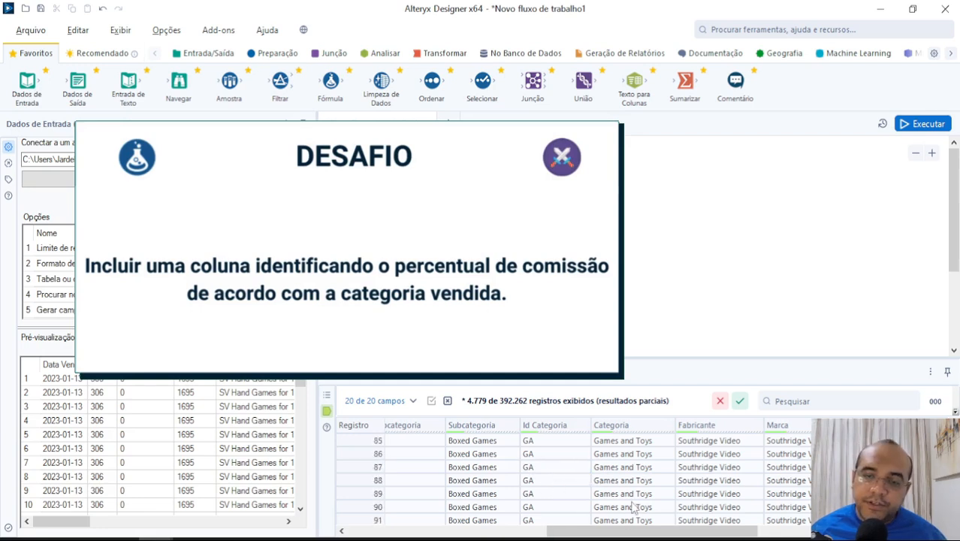
click(558, 480)
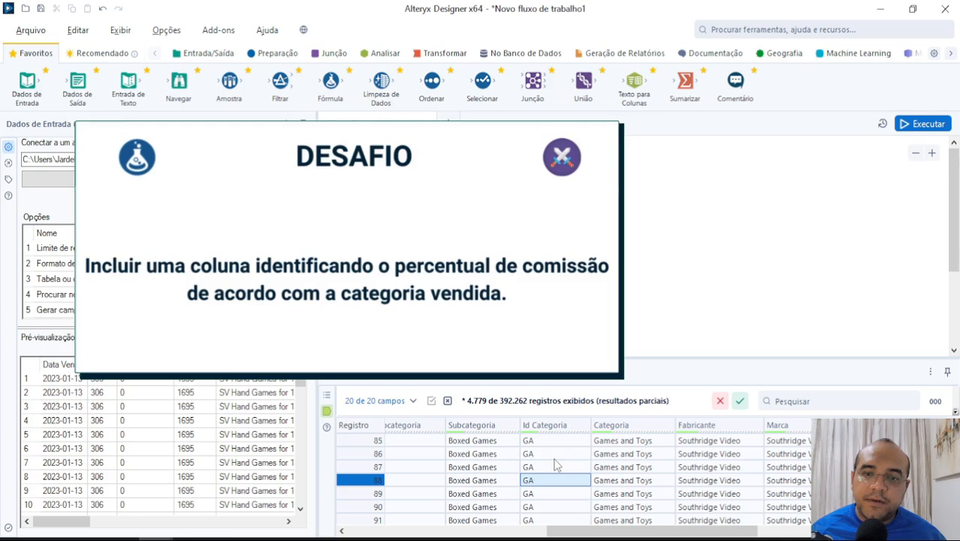
- Switch to the Excel workbook and examine the commission percentage assigned to each Id Categoria and Categoria
key(alt+Tab)
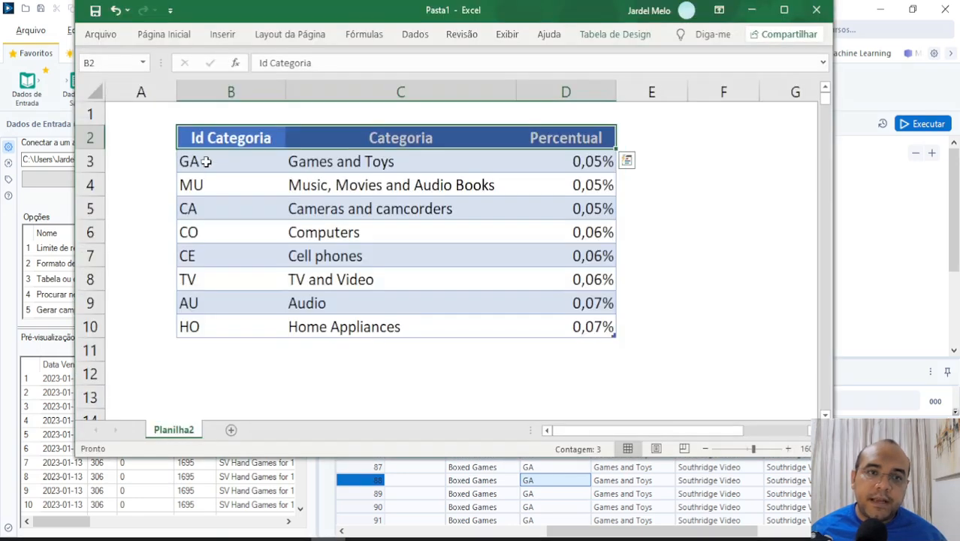
drag(209, 139, 225, 304)
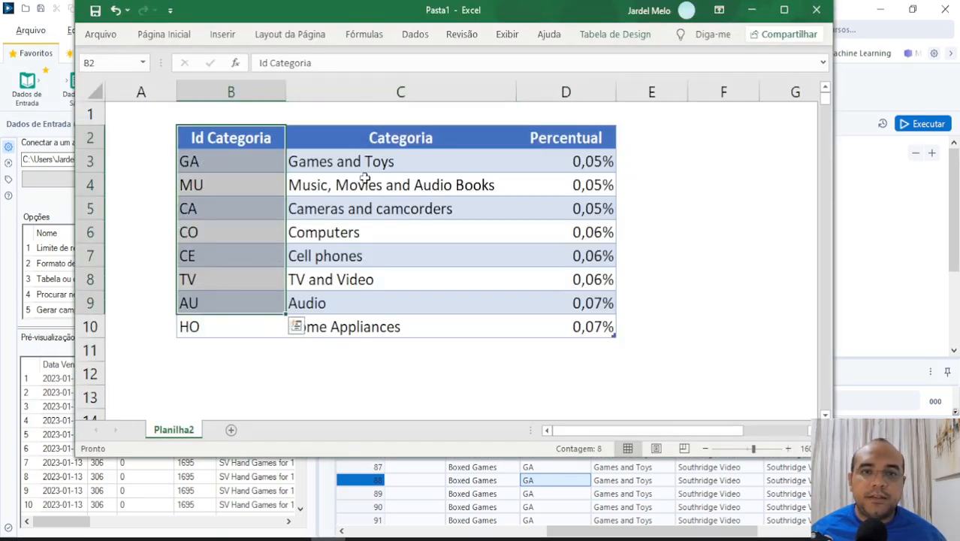
drag(381, 142, 391, 302)
drag(568, 140, 569, 330)
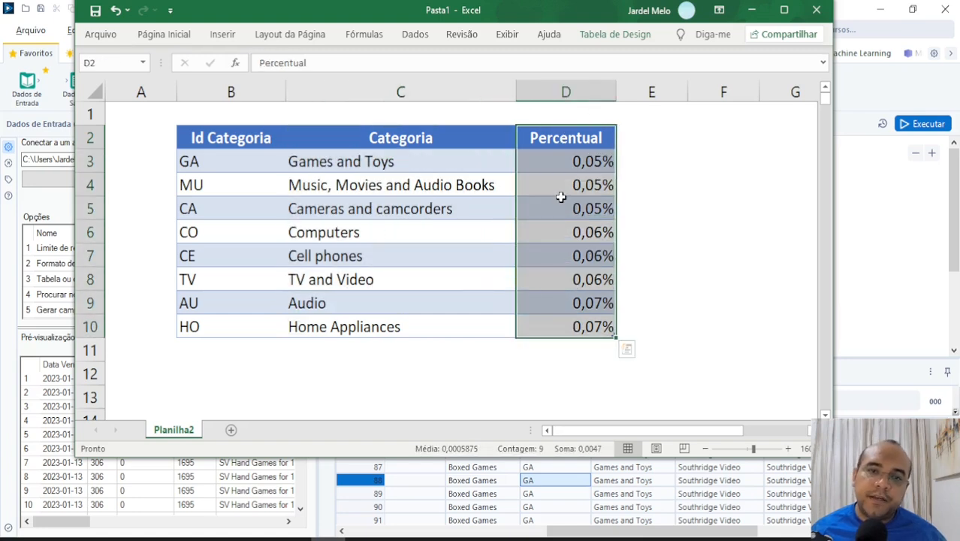
click(207, 321)
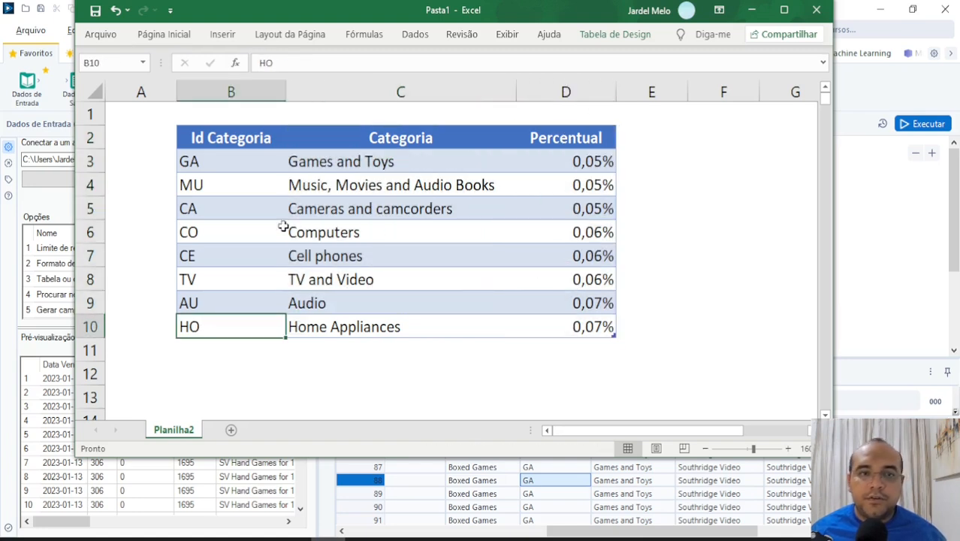
click(210, 162)
click(571, 163)
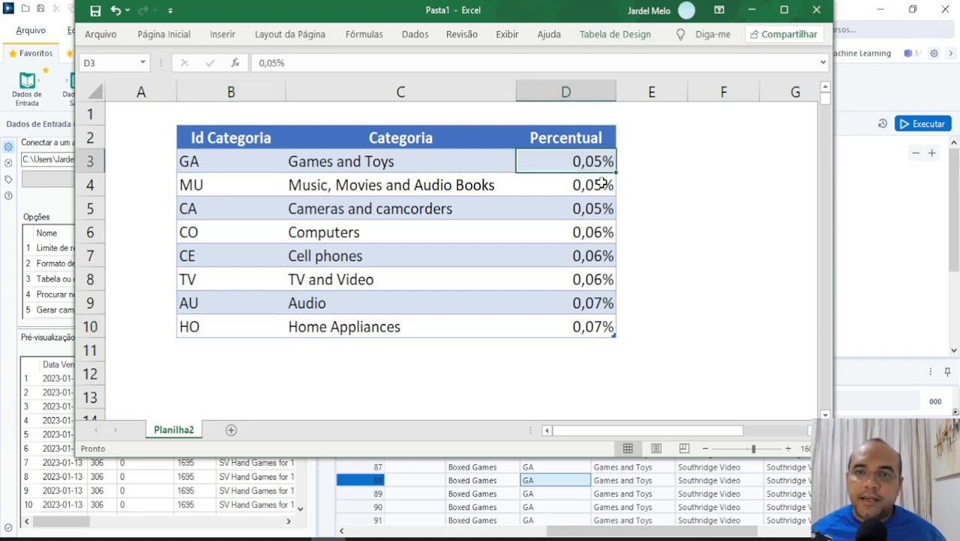
click(184, 210)
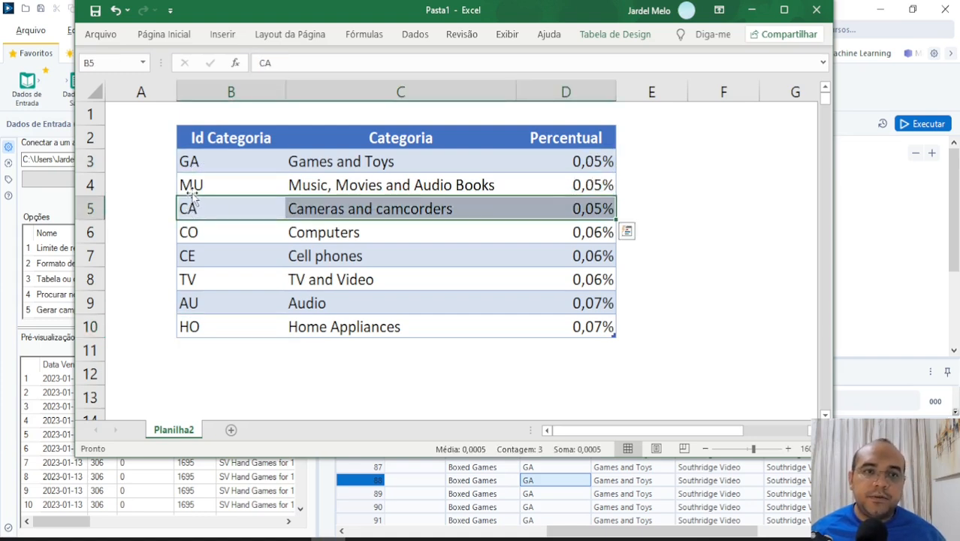
click(186, 187)
click(591, 182)
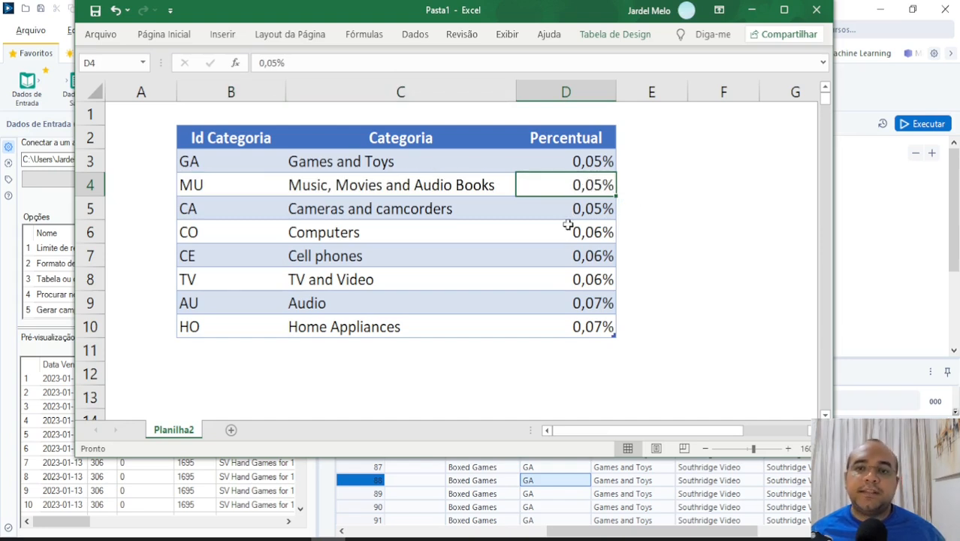
click(187, 285)
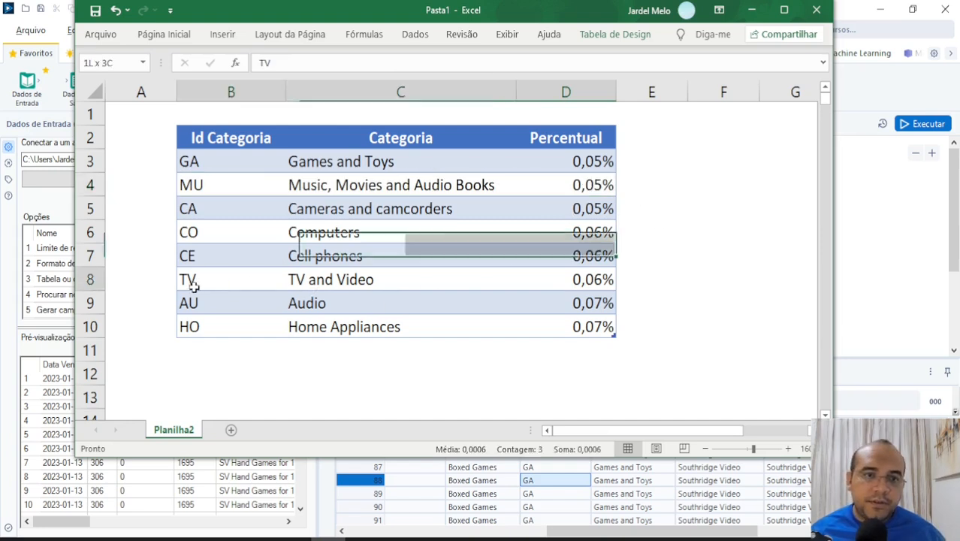
click(593, 277)
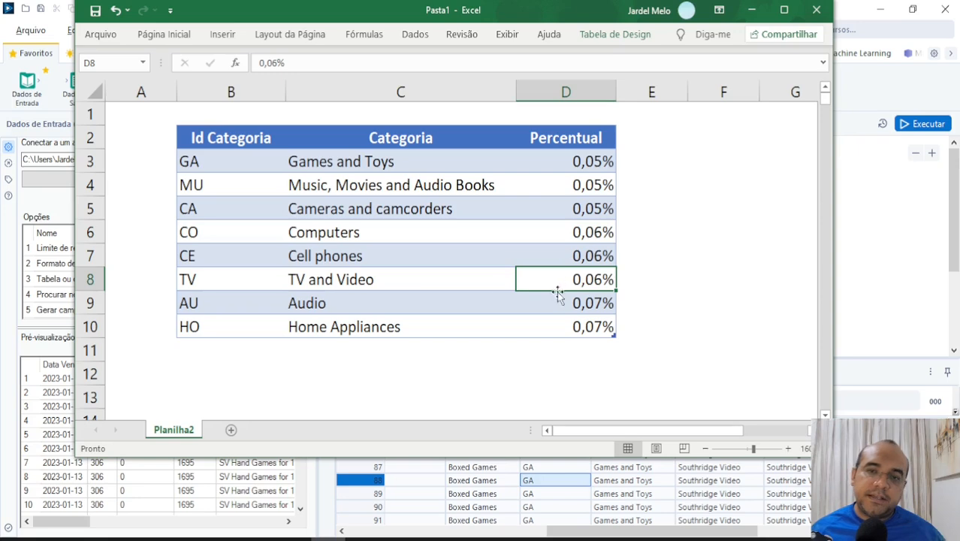
- Return to the Alteryx workflow and add a Formula tool connected to the Vendas Totais input
click(751, 9)
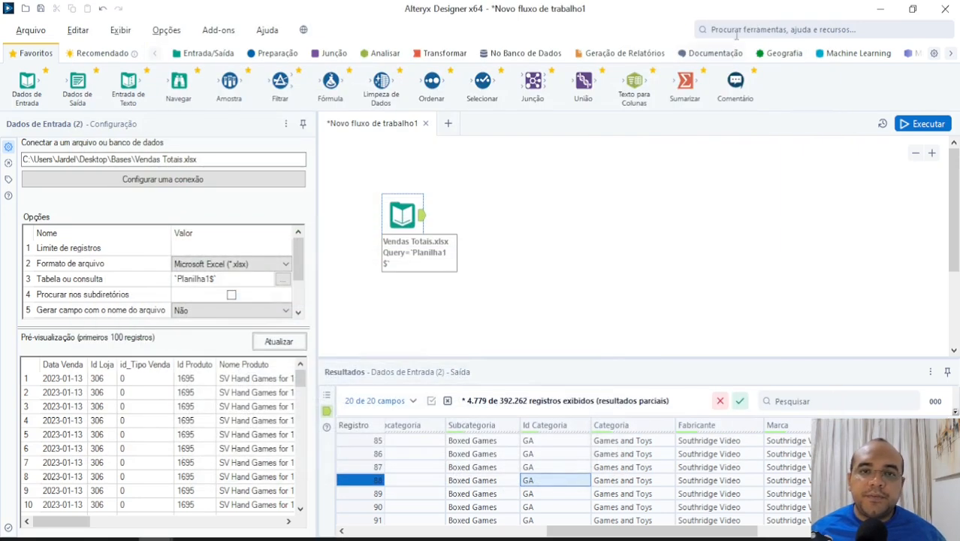
click(558, 259)
drag(331, 81, 486, 216)
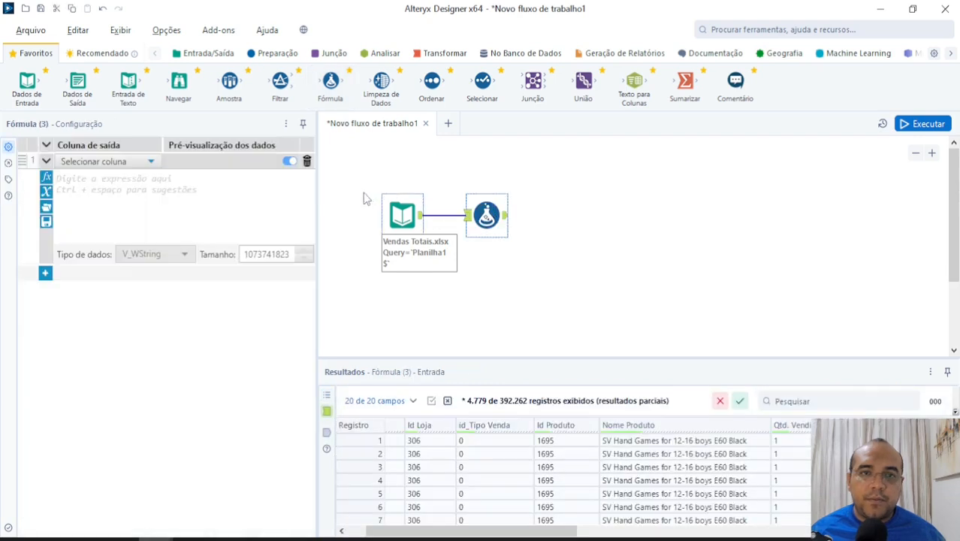
- Add a new output column named PERCENTUAL DA COMISSÃO in the Formula tool
click(98, 161)
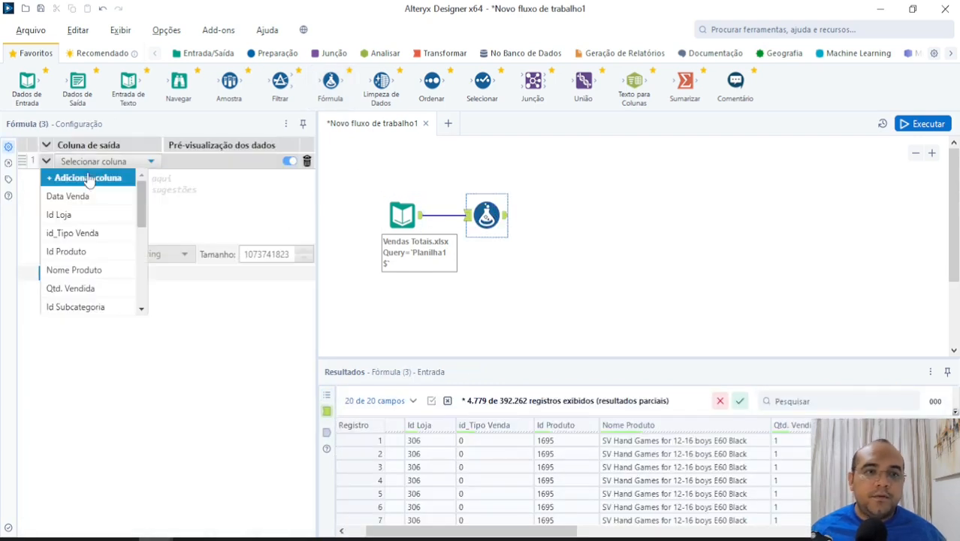
click(93, 174)
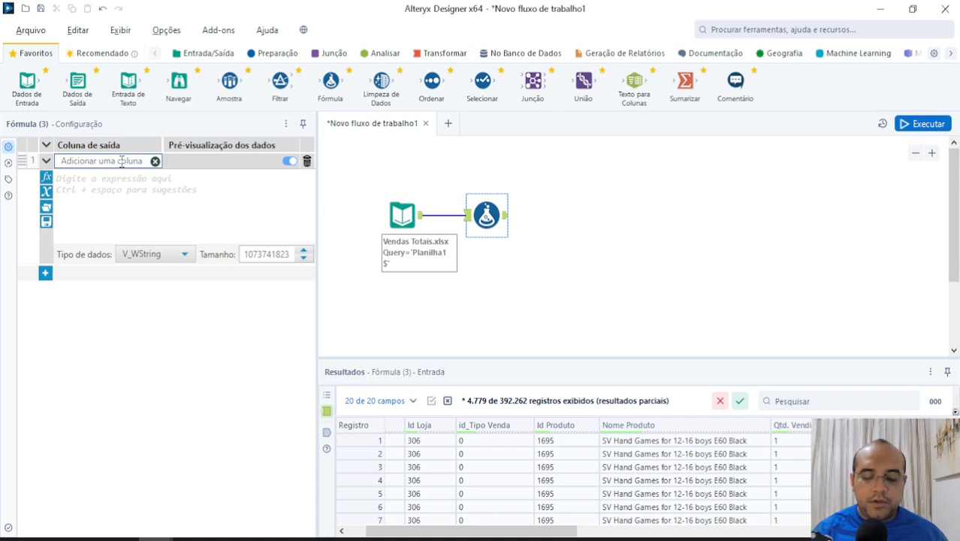
text(perce)
key(Caps_Lock)
key(BackSpace)
key(BackSpace)
key(BackSpace)
key(BackSpace)
key(BackSpace)
text(PERCENTUAL)
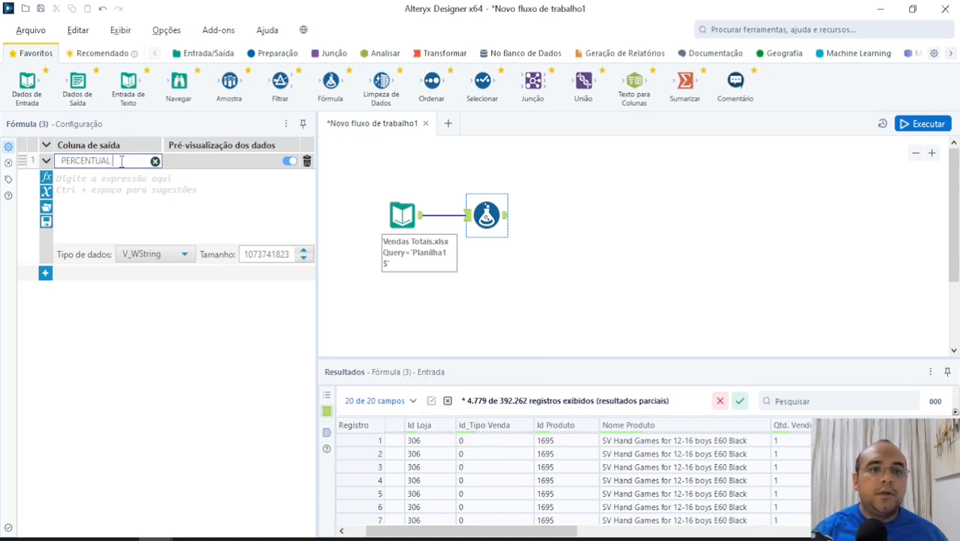
text( DA COMISSÃO)
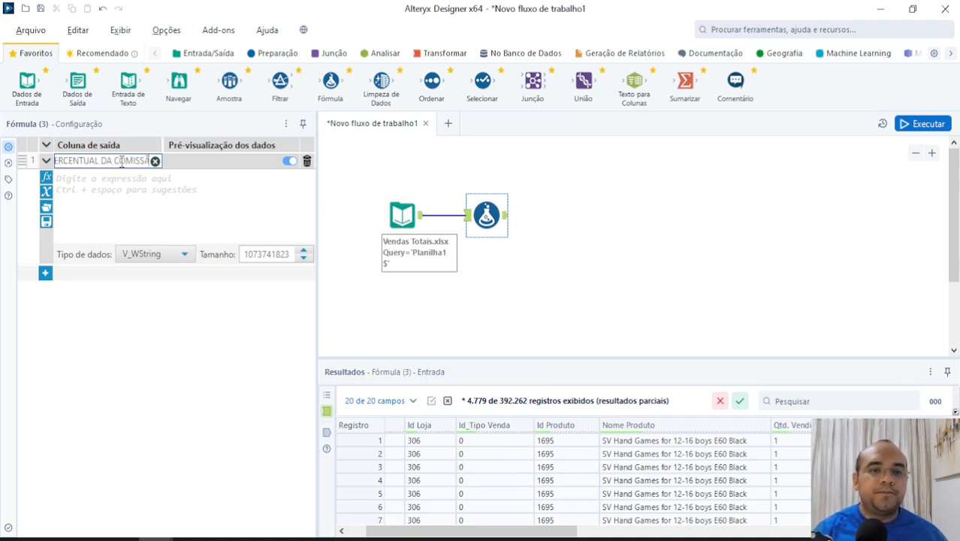
- Set the data type of the PERCENTUAL DA COMISSÃO column to Double
click(177, 234)
click(162, 255)
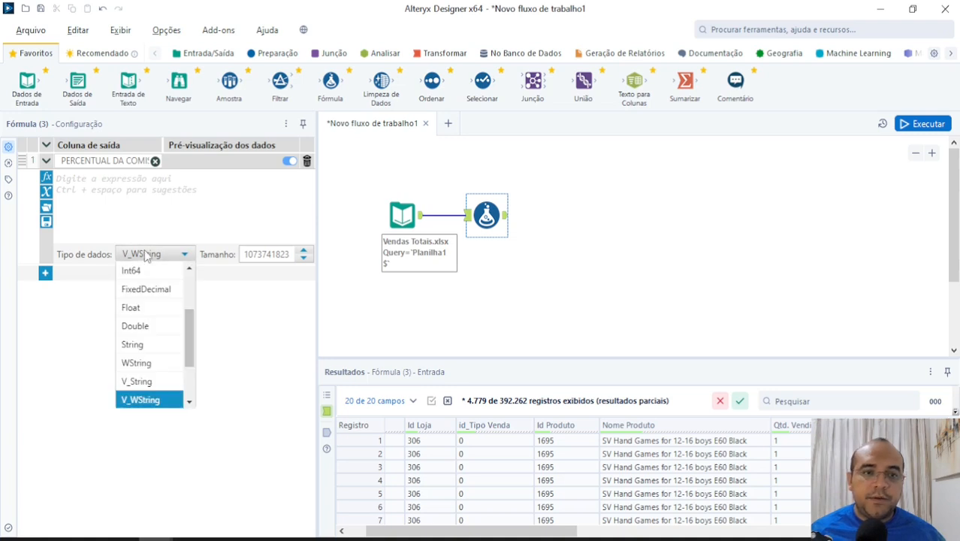
click(146, 331)
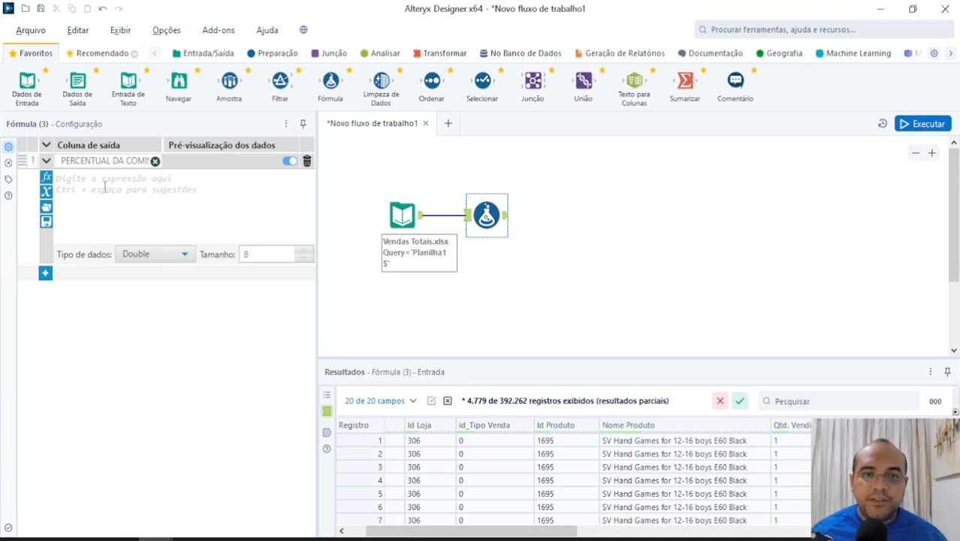
- Insert the suggested IF c THEN t ELSEIF c2 THEN t2 ELSE f ENDIF template as the expression and place the cursor before c
text(if)
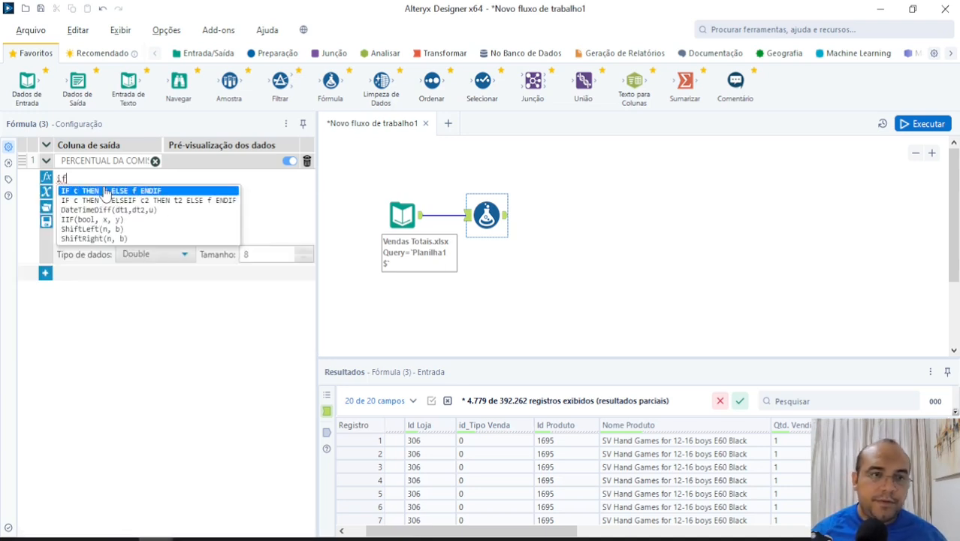
key(Return)
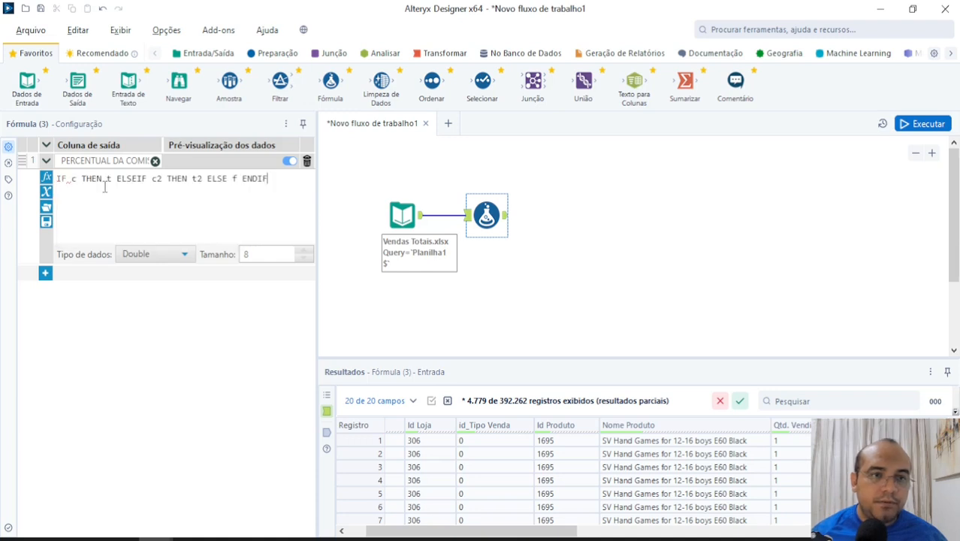
key(ctrl+Left)
key(ctrl+Left)
key(ctrl+Left)
key(ctrl+Left)
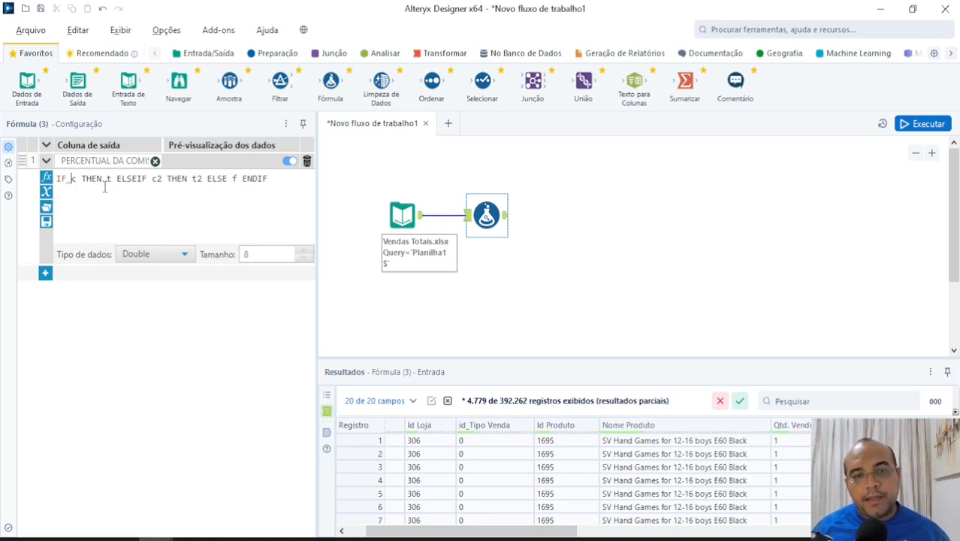
- Replace the first condition placeholder c with the [Id Categoria] field
drag(465, 531, 650, 530)
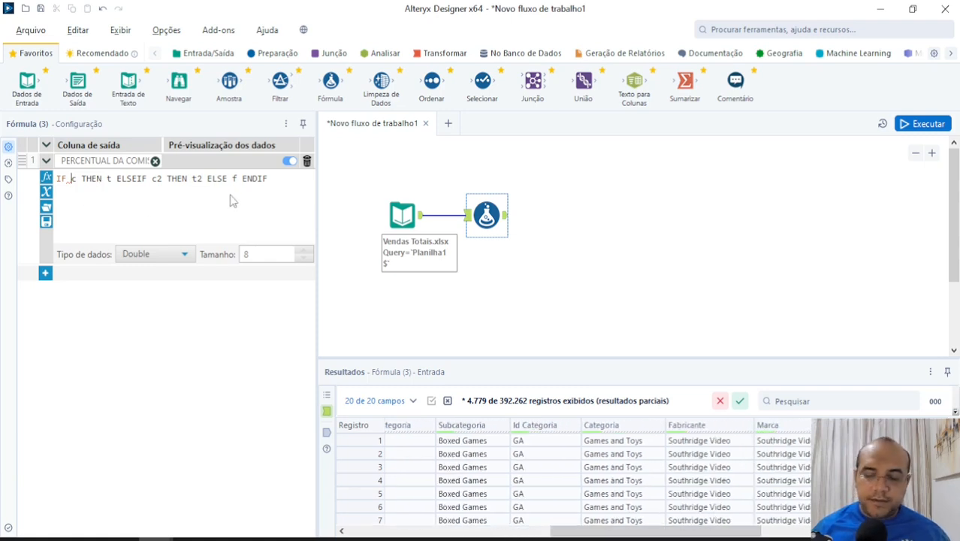
key(Delete)
text(id)
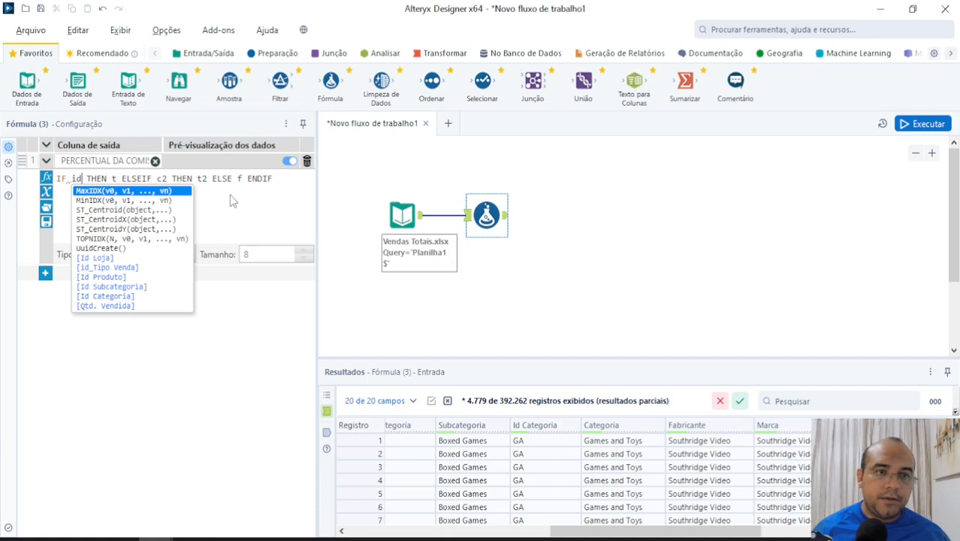
key(Down)
key(Down)
key(Down)
key(Down)
key(Down)
key(Down)
key(Down)
key(Down)
key(Down)
key(Down)
key(Down)
key(Down)
key(Return)
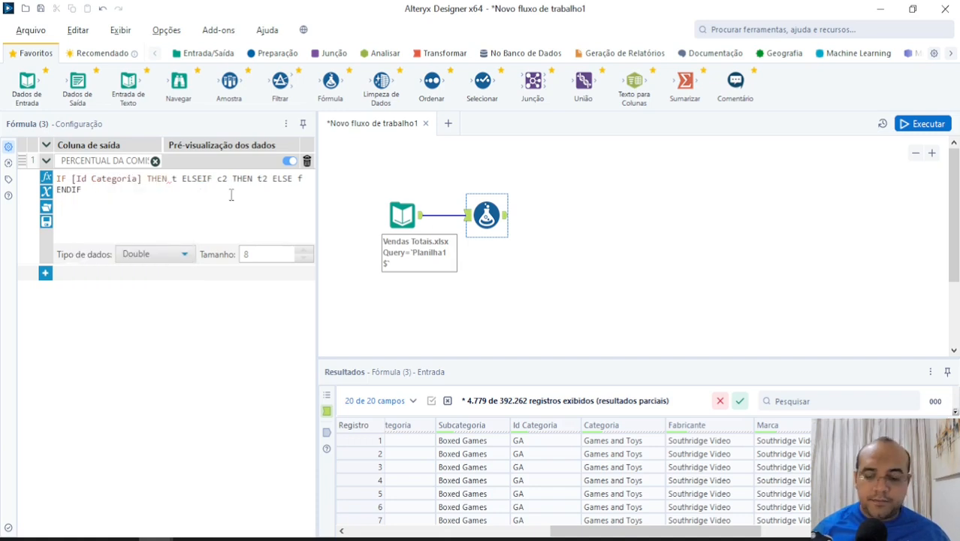
- Complete the first condition by comparing [Id Categoria] with = "GA"
text(= ")
key(Caps_Lock)
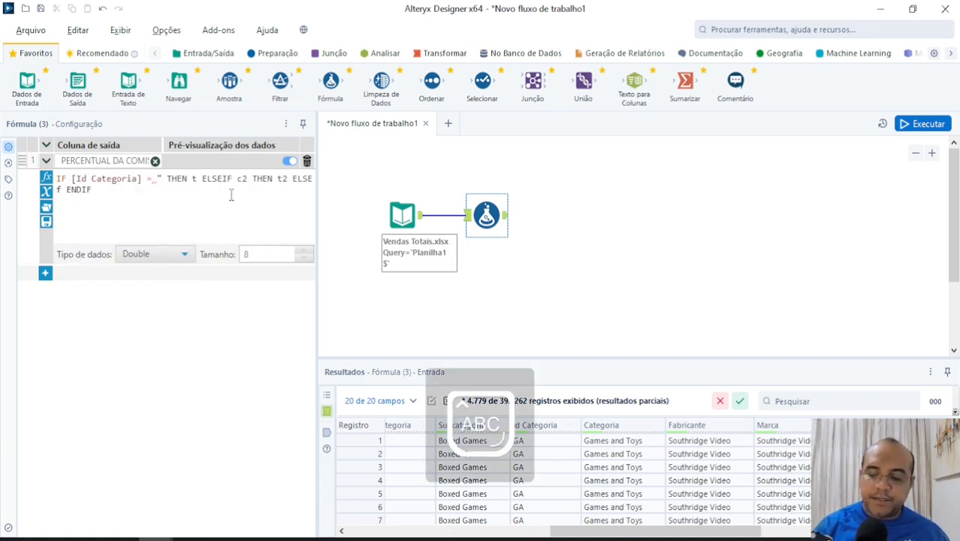
text(GA)
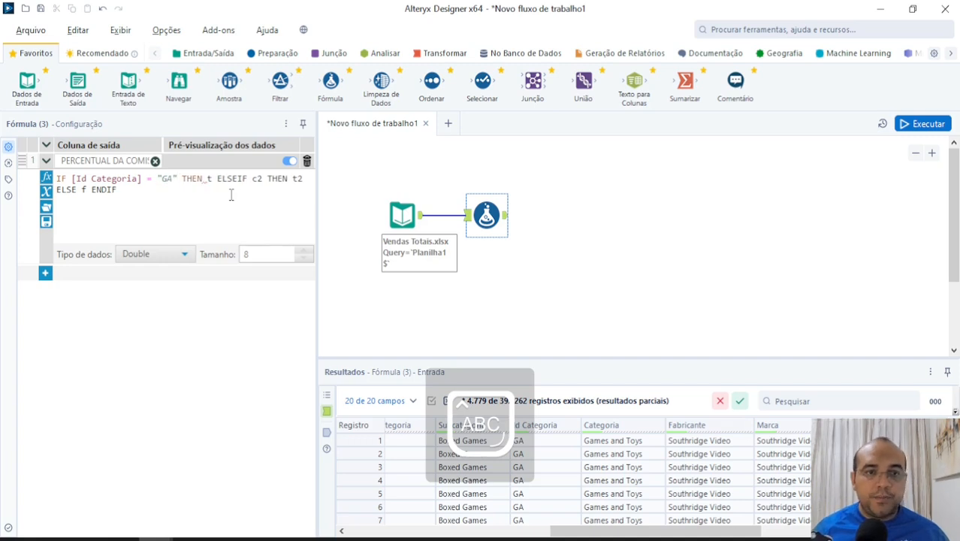
- Replace the first result placeholder t with 0.05 for the "GA" category condition
key(Right)
key(Left)
key(Left)
key(Left)
key(Right)
key(Right)
key(Right)
key(Right)
key(Right)
key(Right)
key(Right)
key(Right)
key(Right)
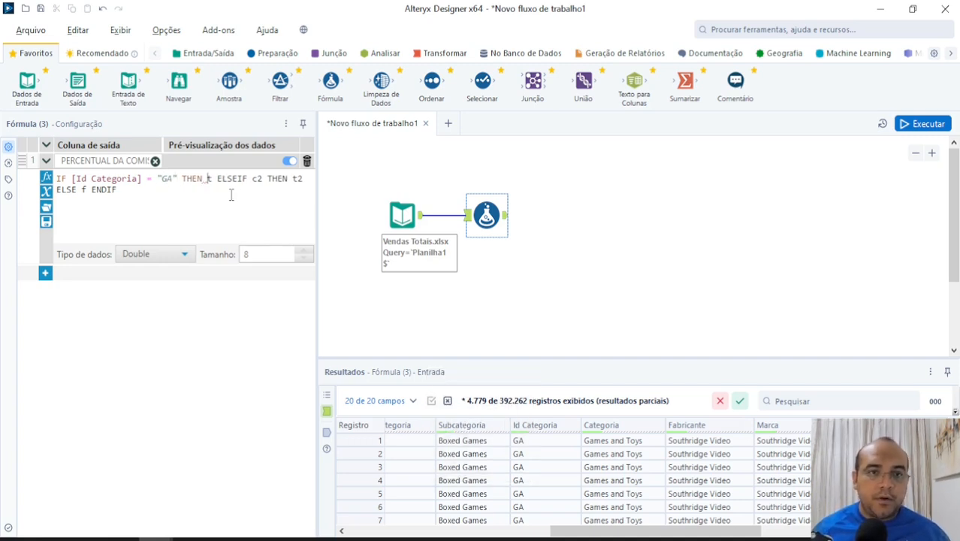
key(Delete)
text(0.0)
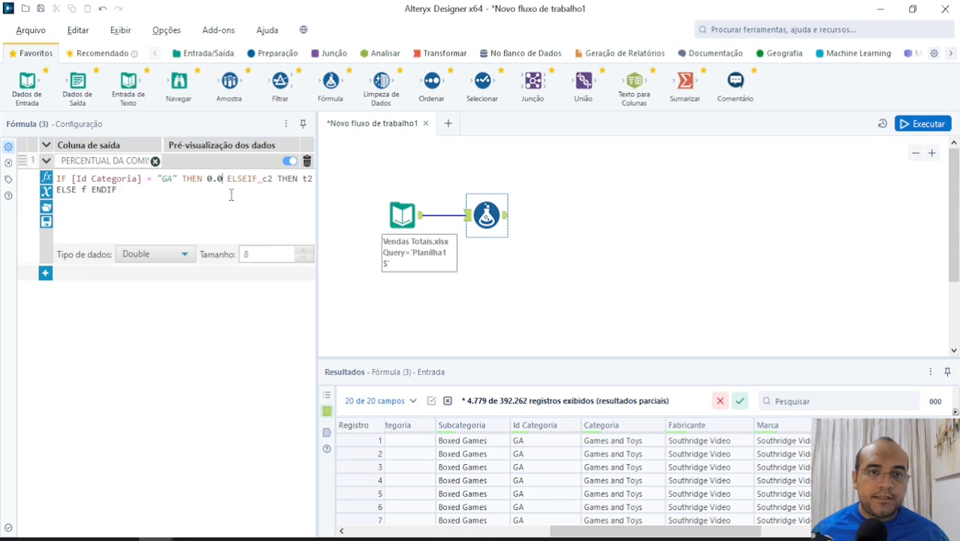
text(5)
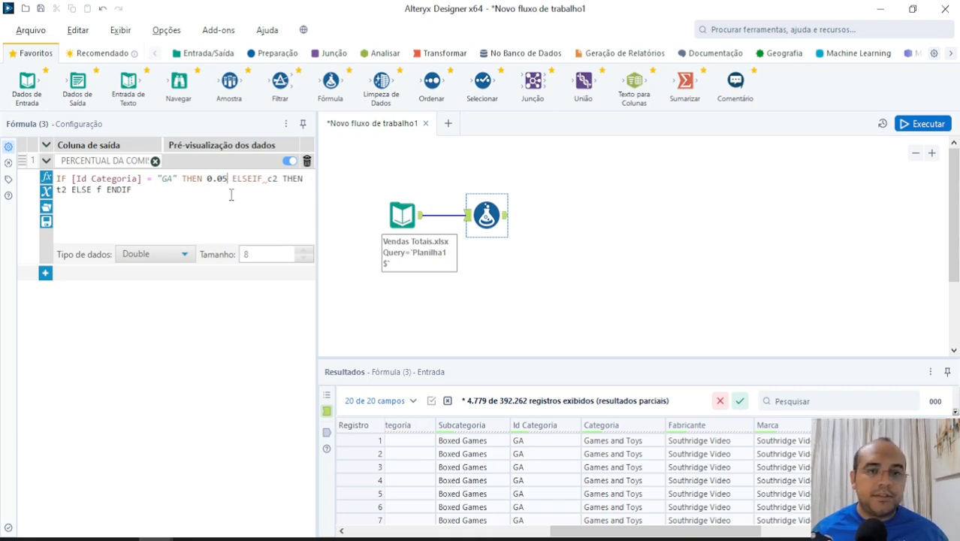
- Insert line breaks after IF and after ELSEIF so that the "GA" condition and the c2 placeholder each start on a new line
click(72, 181)
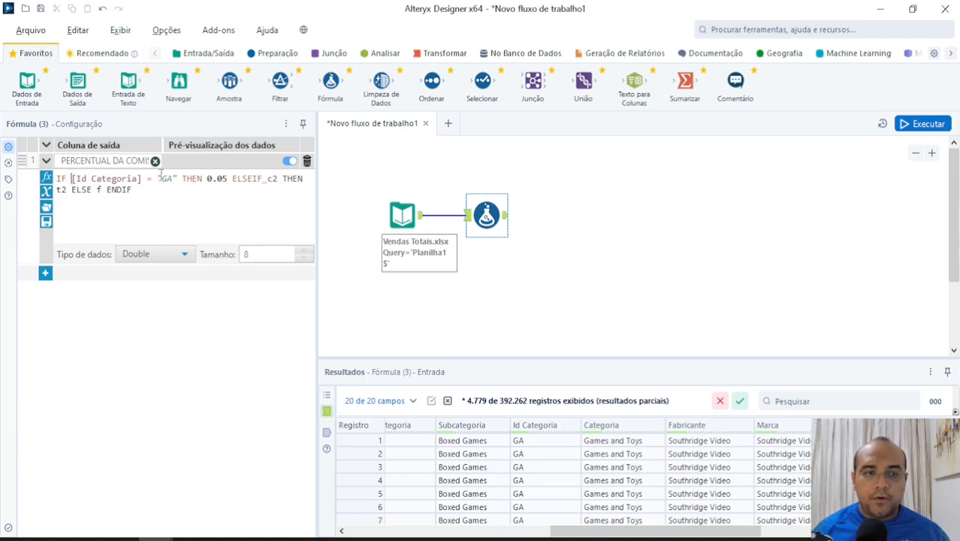
key(Return)
key(Right)
key(Right)
key(Right)
key(Right)
key(Right)
key(Right)
key(Right)
key(Right)
key(Right)
key(Right)
key(Right)
key(Right)
key(Right)
key(Right)
key(Right)
key(Right)
key(Right)
key(Right)
key(Right)
key(Right)
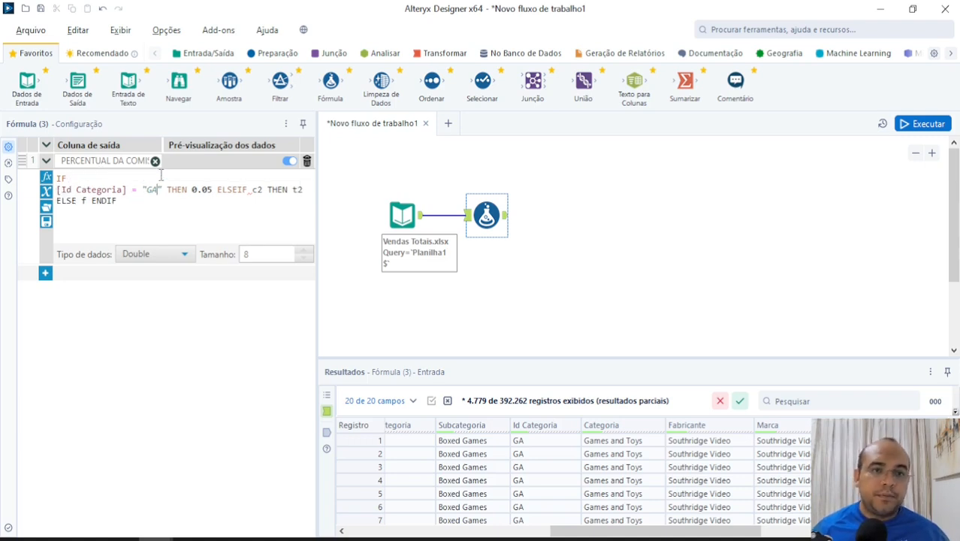
key(Right)
key(Right)
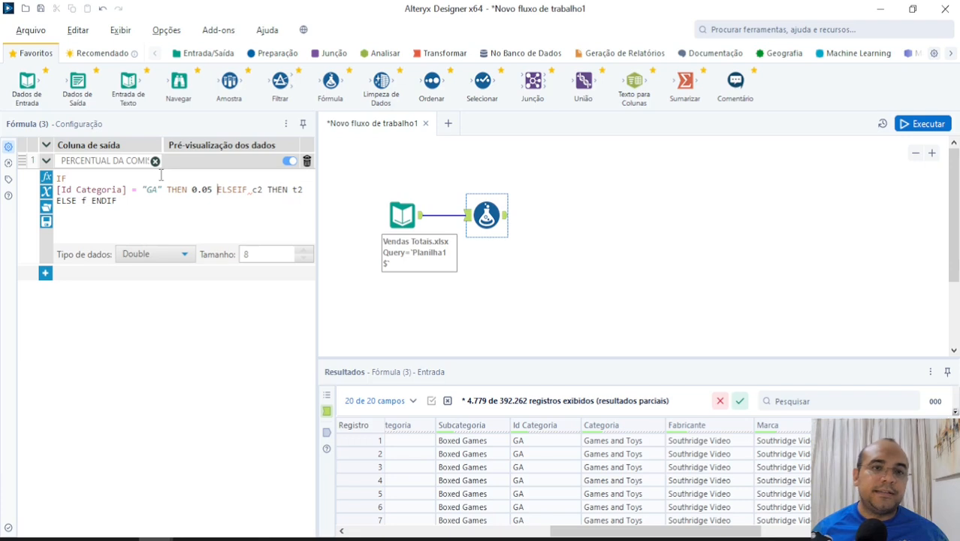
key(Right)
key(Right)
key(Right)
key(Right)
key(Left)
key(Left)
key(Left)
key(Left)
key(Left)
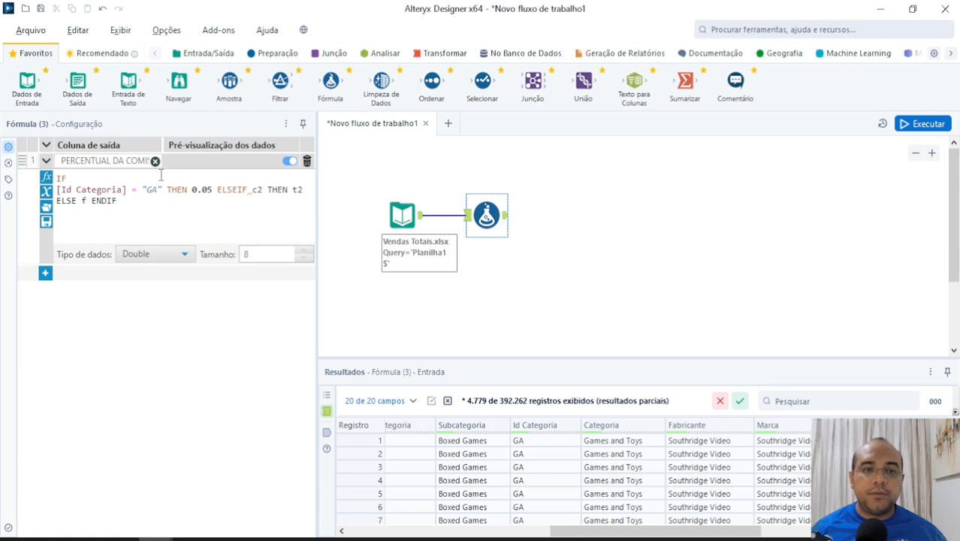
key(Right)
key(Right)
key(Right)
key(Right)
key(Right)
key(Right)
key(Right)
key(Right)
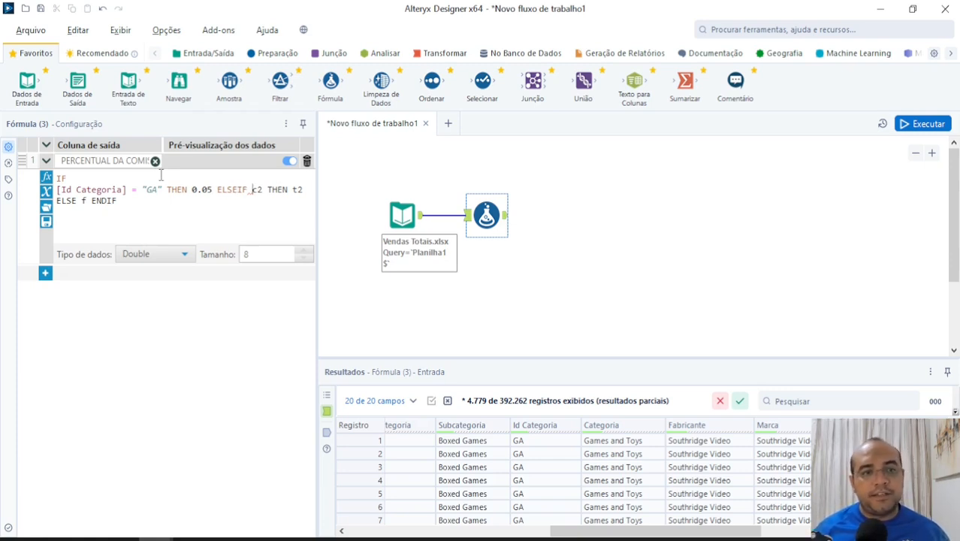
key(Return)
text(ID)
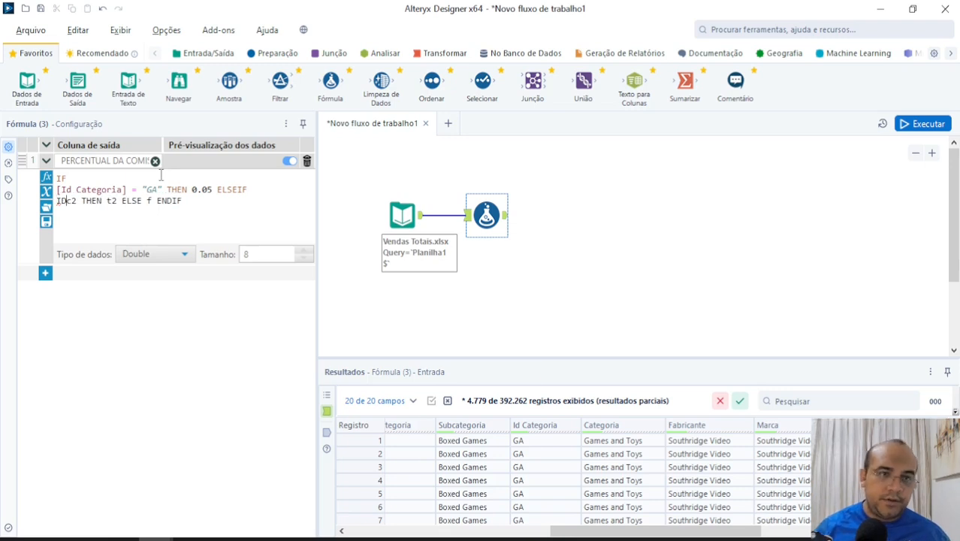
key(BackSpace)
key(BackSpace)
- Replace the second condition placeholder c2 with [Id Categoria] = "MU"
key(Caps_Lock)
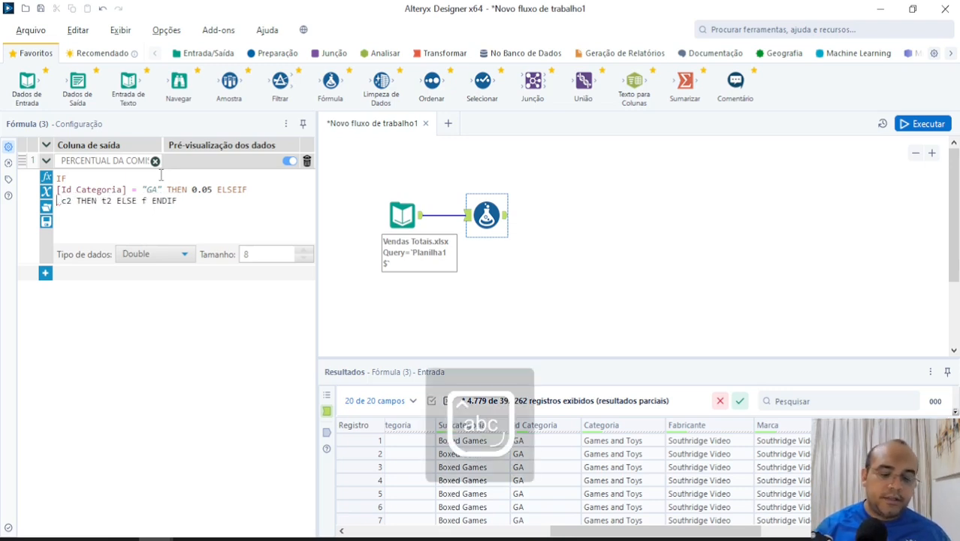
text([Id)
key(Return)
text(= )
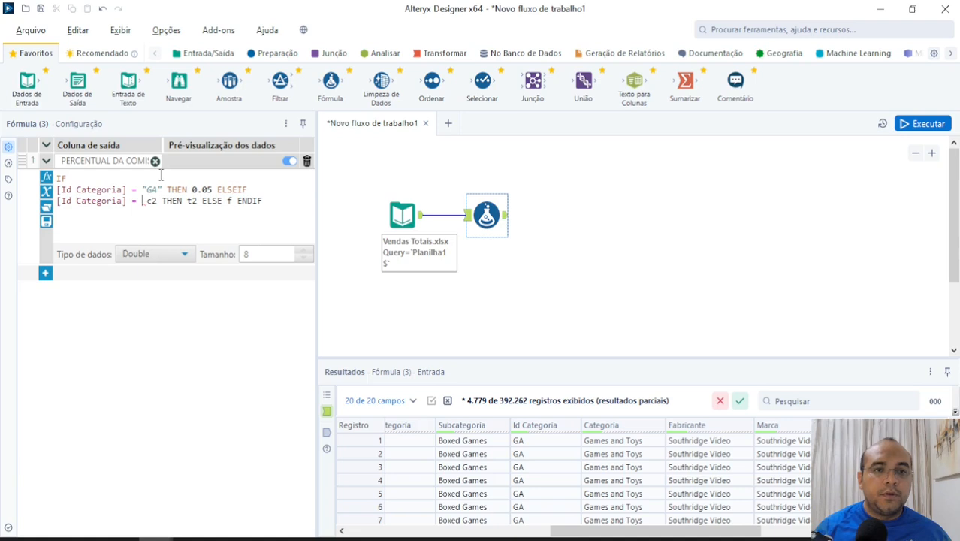
text(")
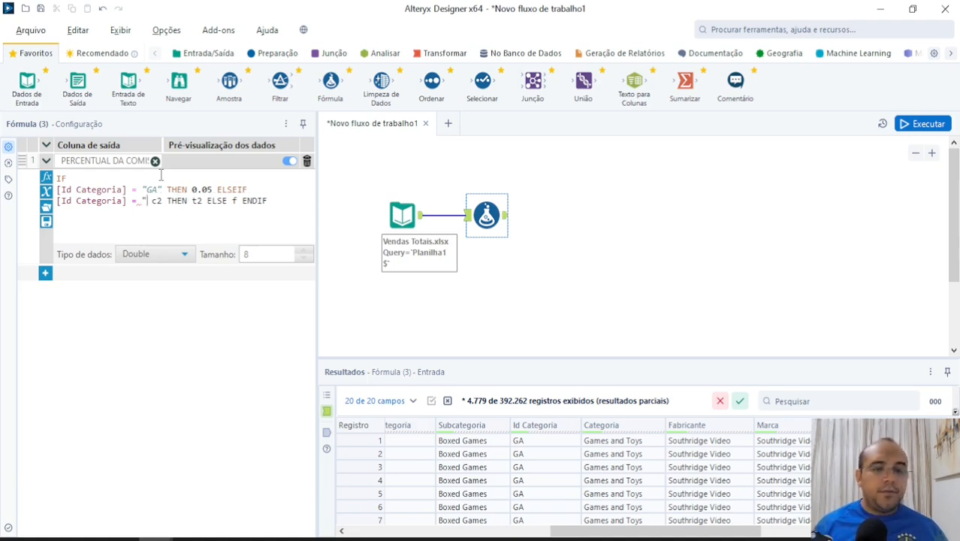
key(Caps_Lock)
text(MU")
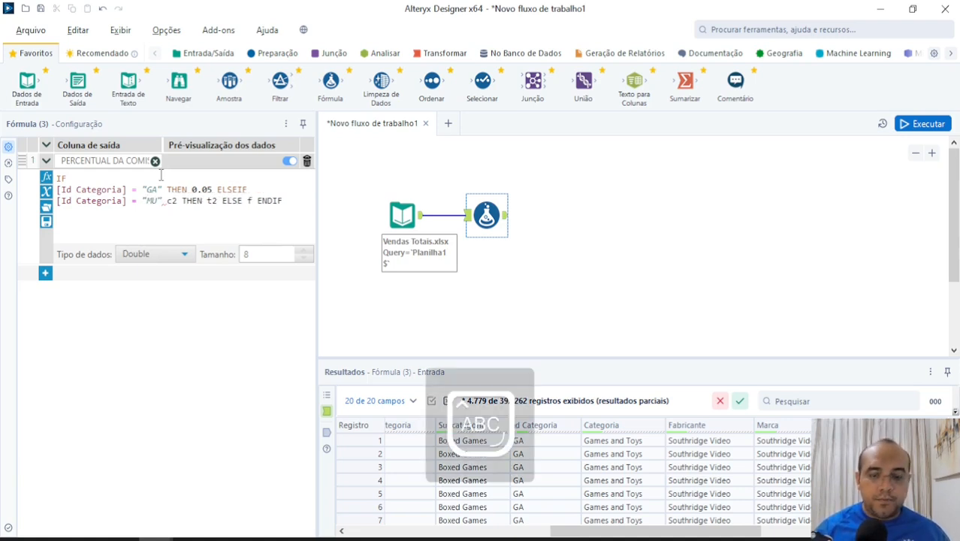
key(Delete)
key(Delete)
key(Delete)
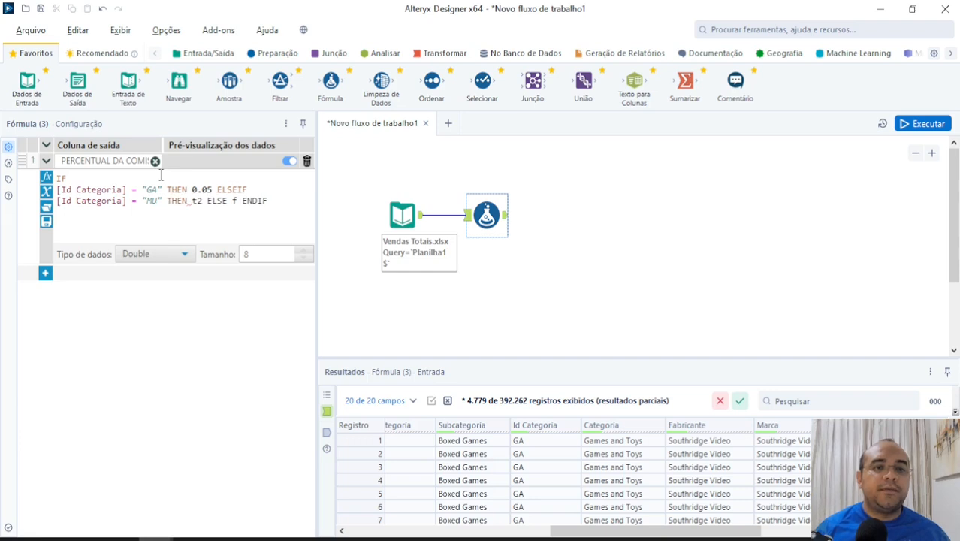
- Replace the placeholder t2 with 0.05 for "MU" and move the ELSE clause to a new line
key(Right)
key(Right)
key(Delete)
key(Delete)
key(Delete)
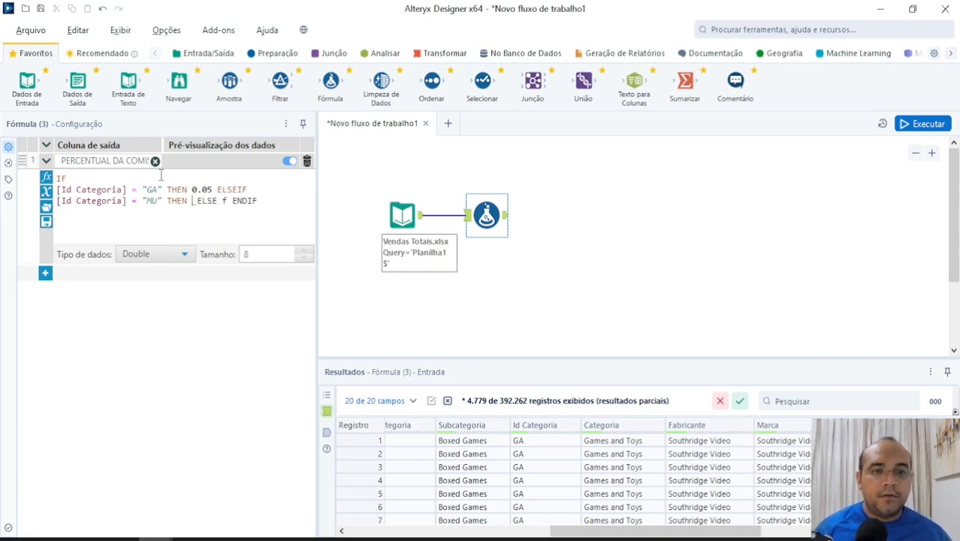
text(0.05)
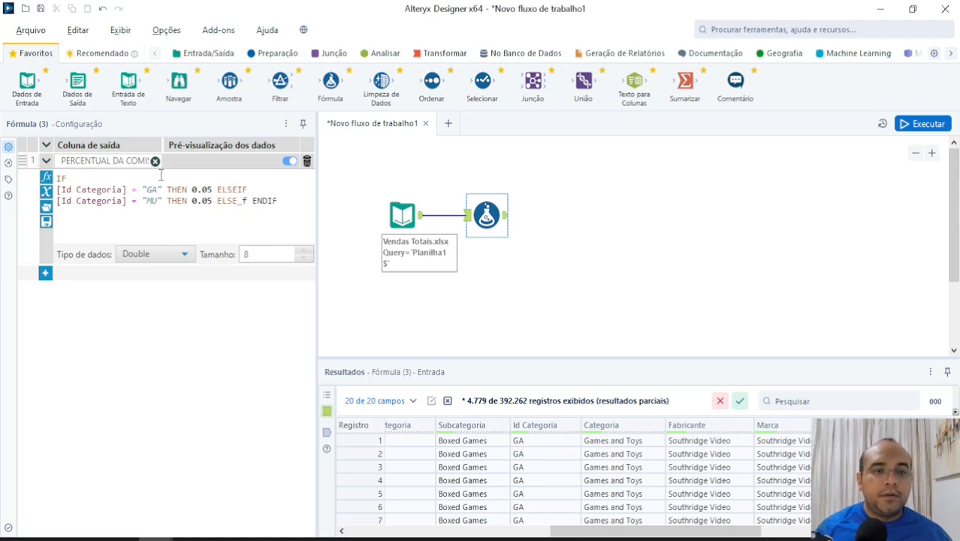
key(Return)
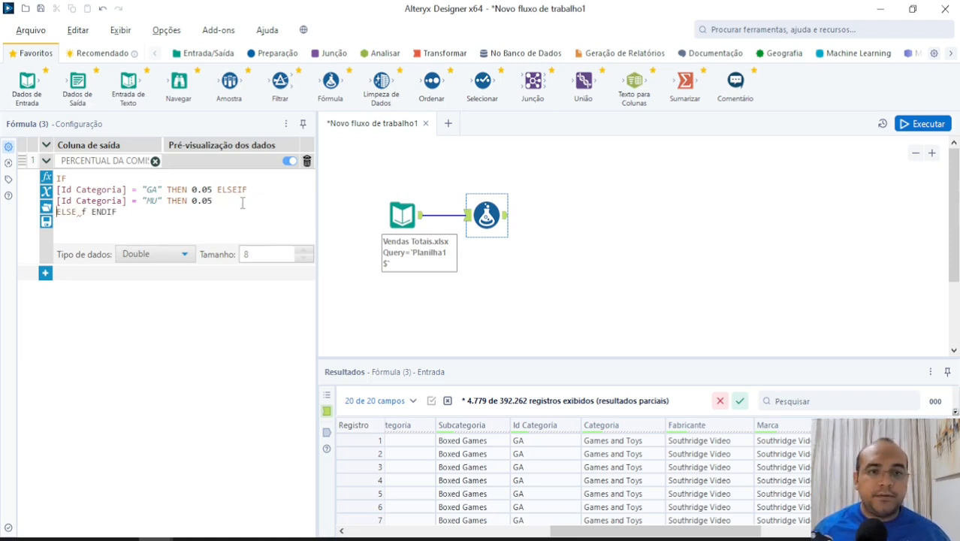
- Copy ELSEIF to the end of the "MU" line and open an empty line below it
double_click(224, 189)
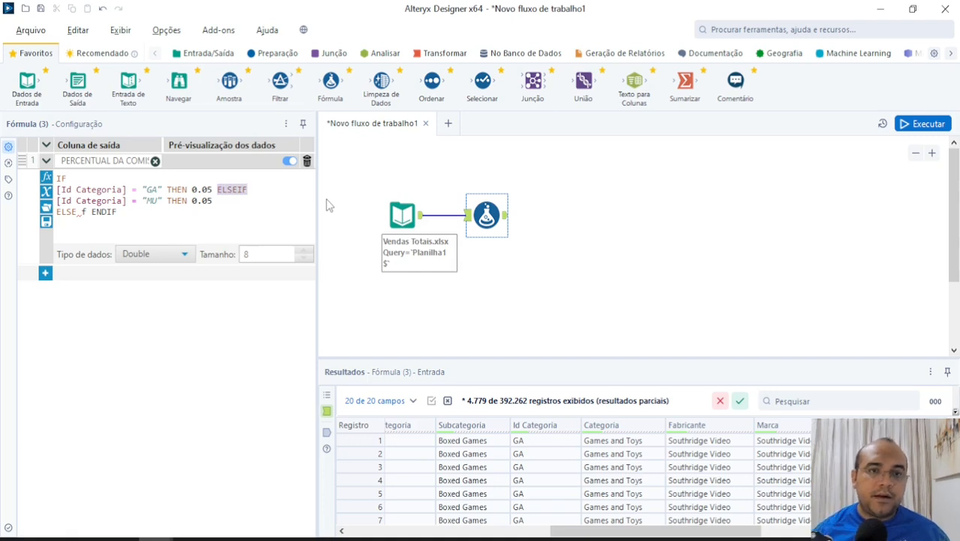
key(ctrl+c)
key(Down)
key(ctrl+v)
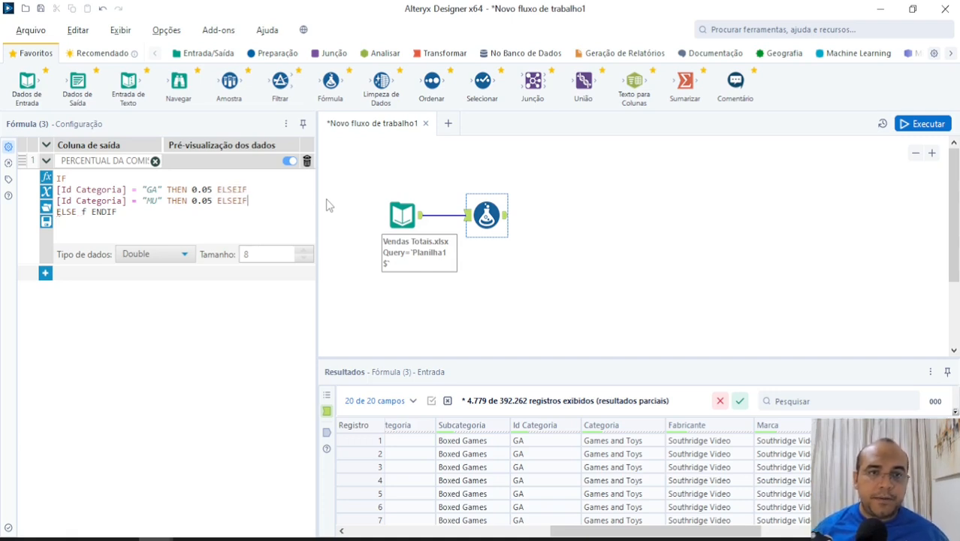
key(Return)
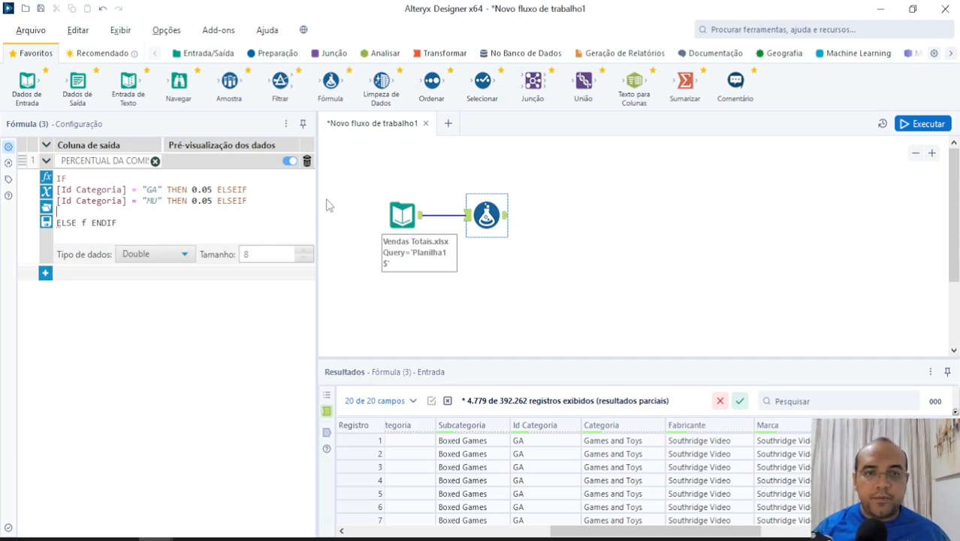
- Complete the expression with "CA" at 0.05, "CO", "CE" and "TV" at 0.06, "AU" and "HO" at 0.07, and ELSE 0 before ENDIF
key(ctrl+v)
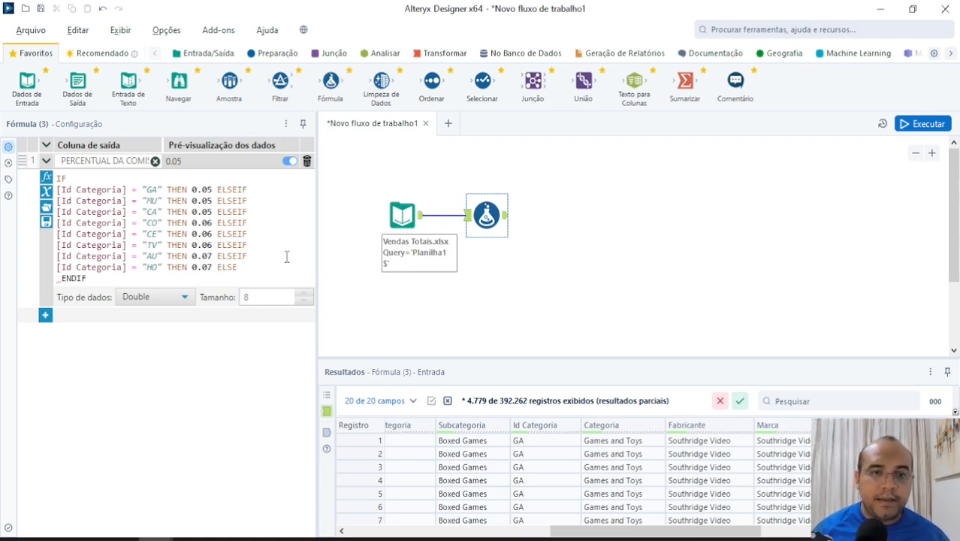
key(Right)
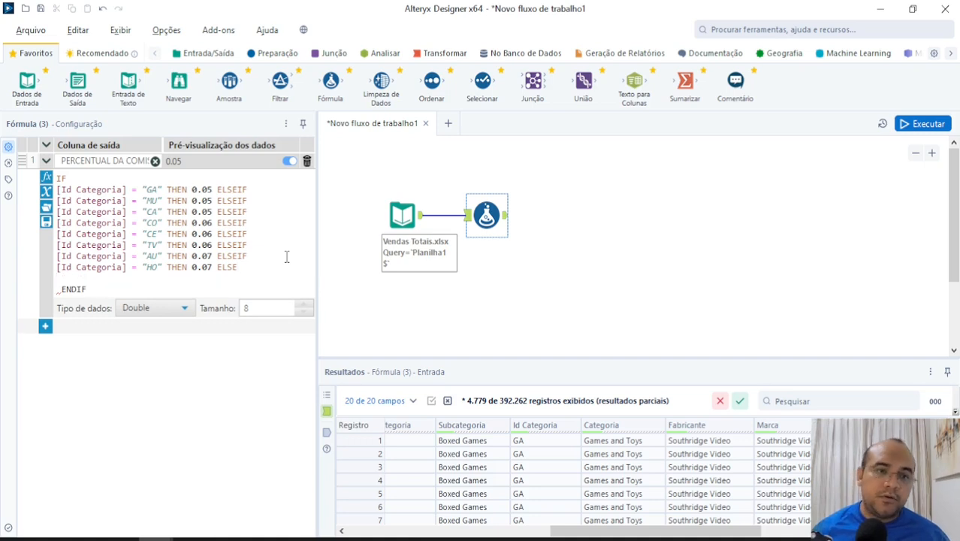
text(0)
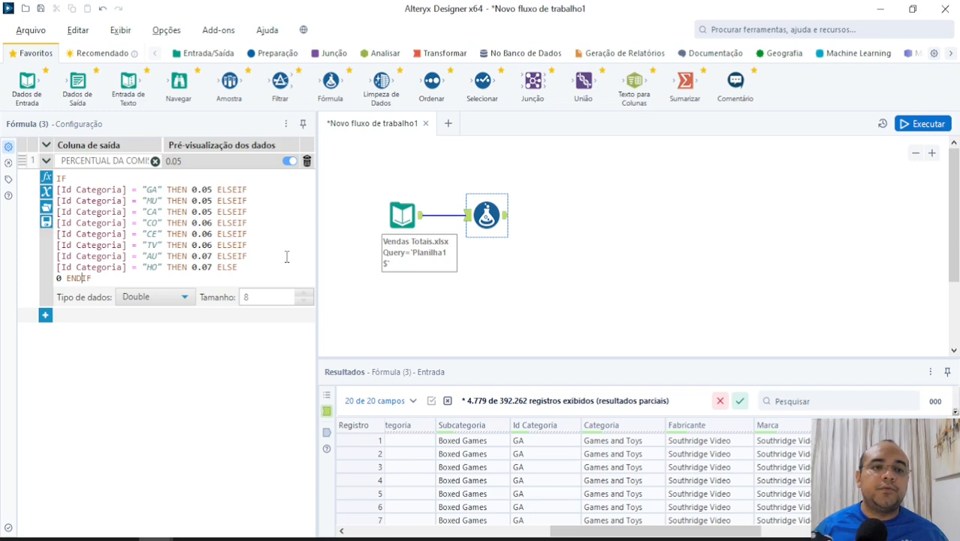
key(Right)
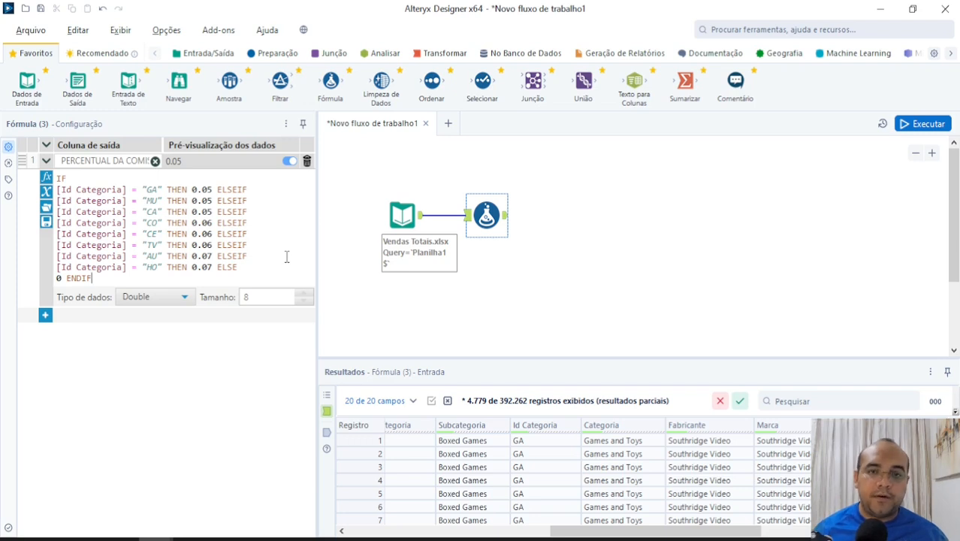
- Run the workflow, dismiss the completion message and display the Formula tool's output data
click(919, 126)
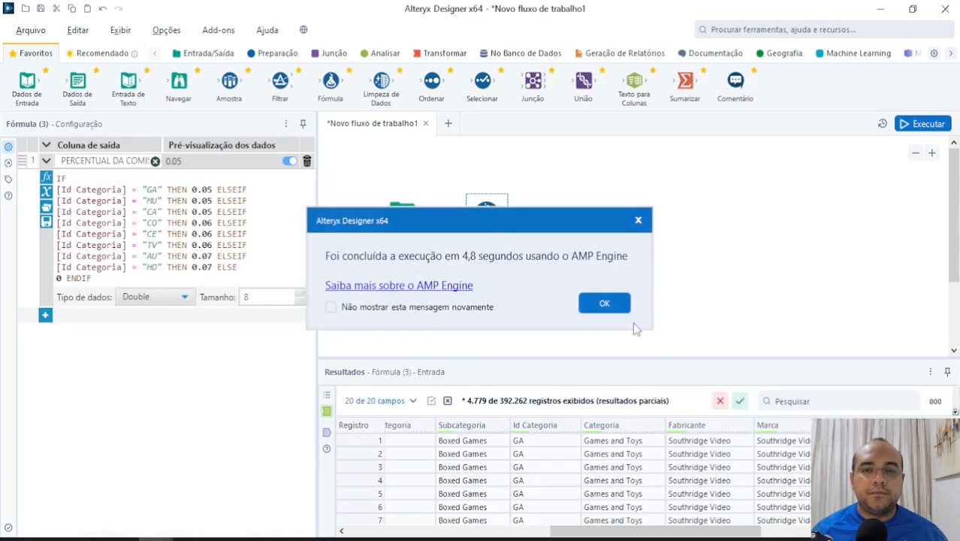
click(614, 308)
click(506, 216)
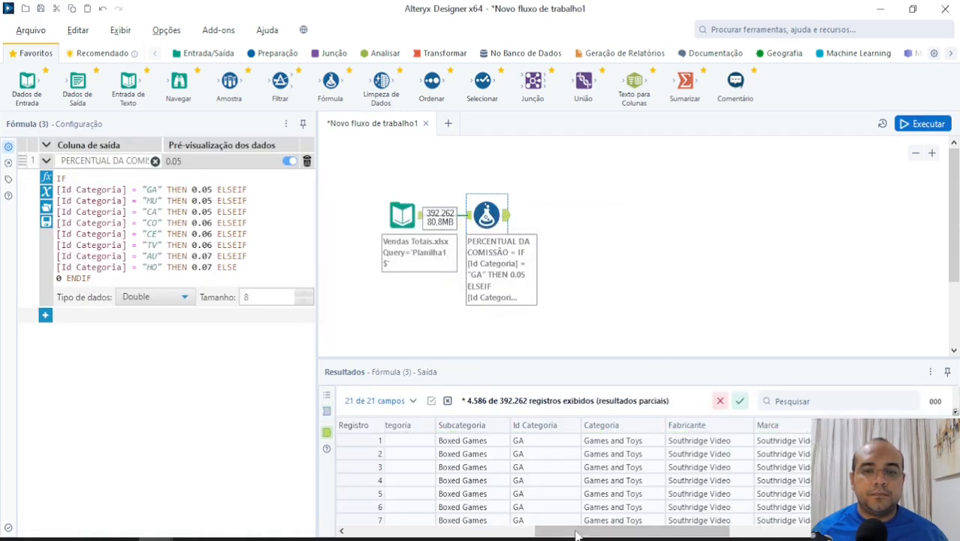
- Examine the last columns of the output records, including Preço total, Forma da Pagamento and the new commission percentage
drag(646, 532, 799, 532)
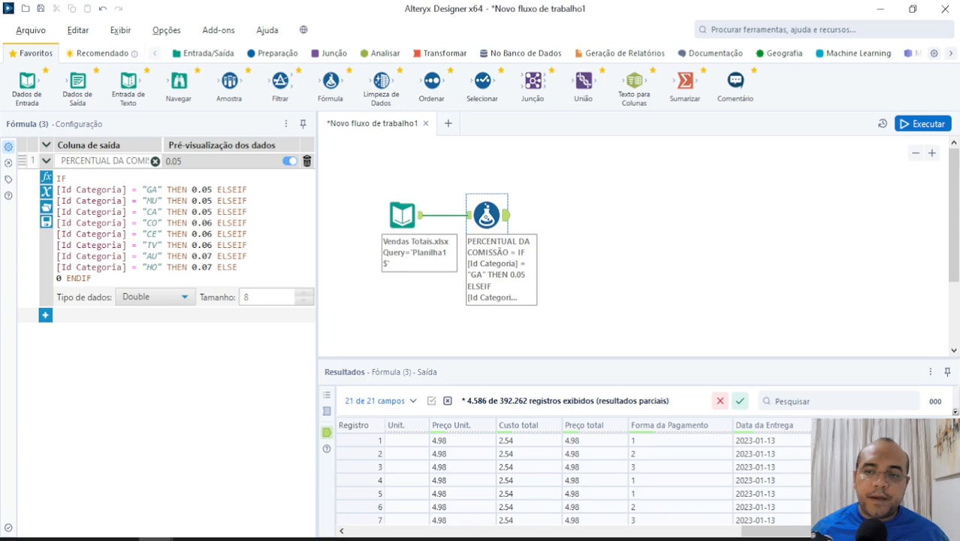
click(360, 453)
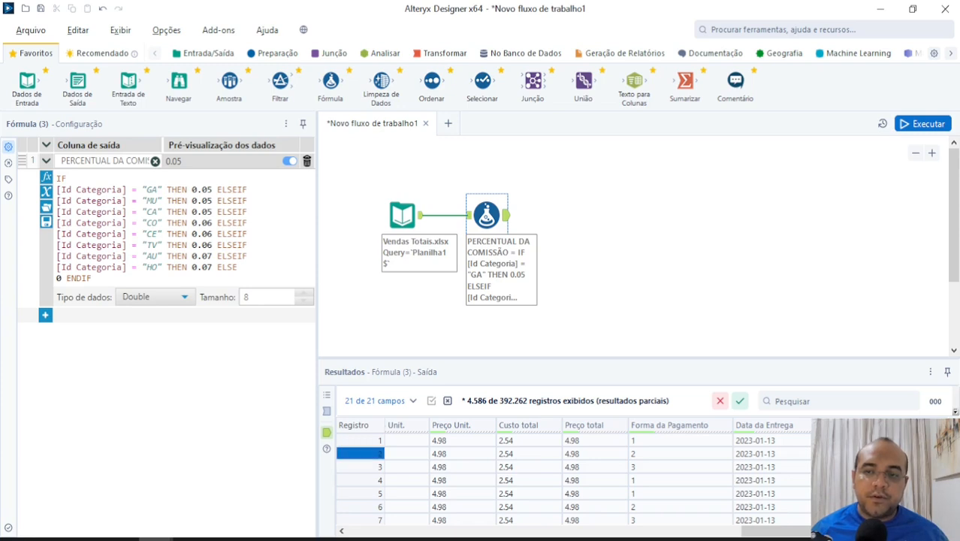
click(360, 441)
scroll(574, 481, down, 10)
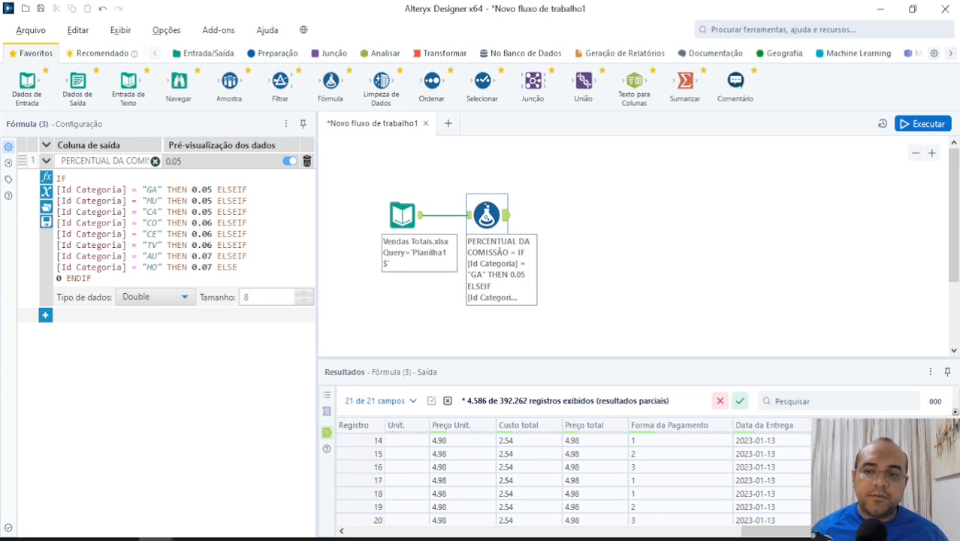
scroll(573, 481, up, 10)
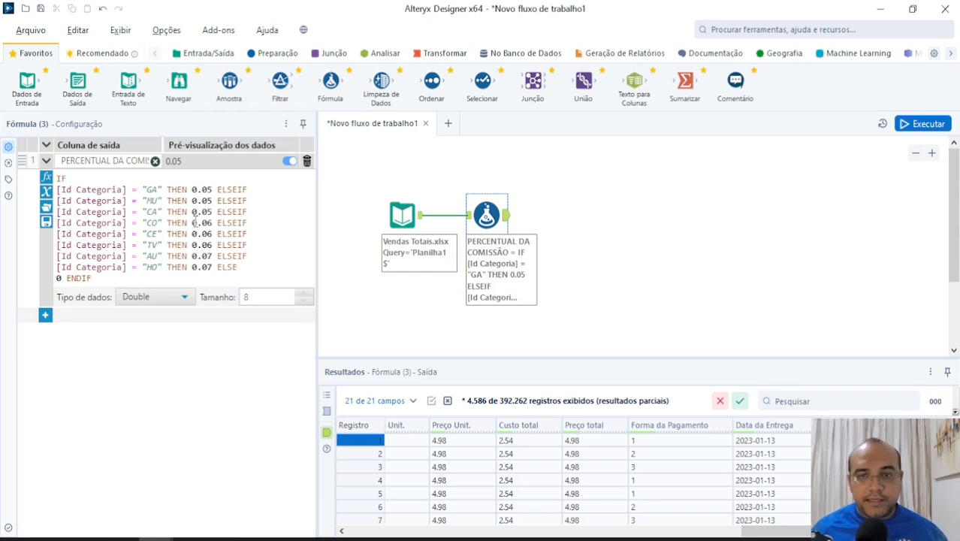
mouse_move(954, 437)
mouse_down()
mouse_move(953, 507)
mouse_move(953, 431)
mouse_up()
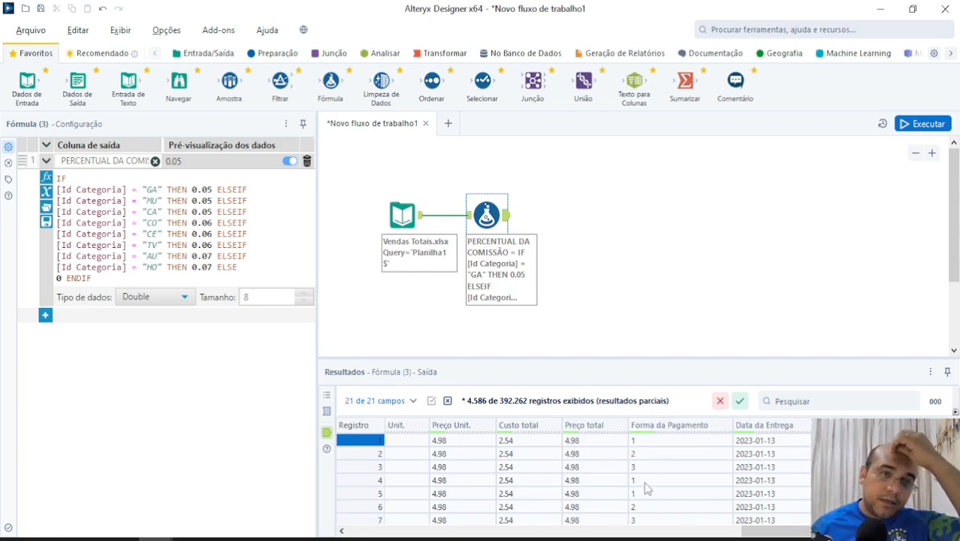
click(657, 445)
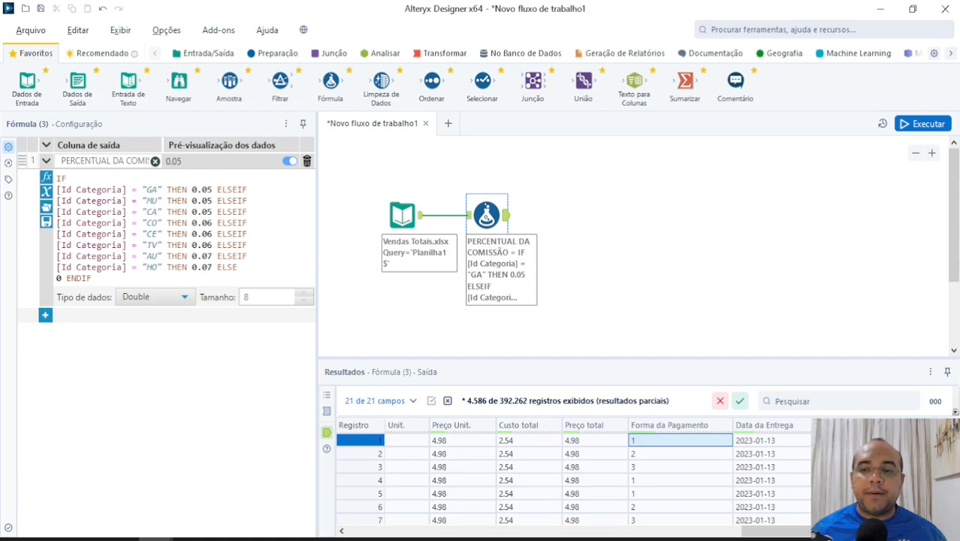
click(848, 481)
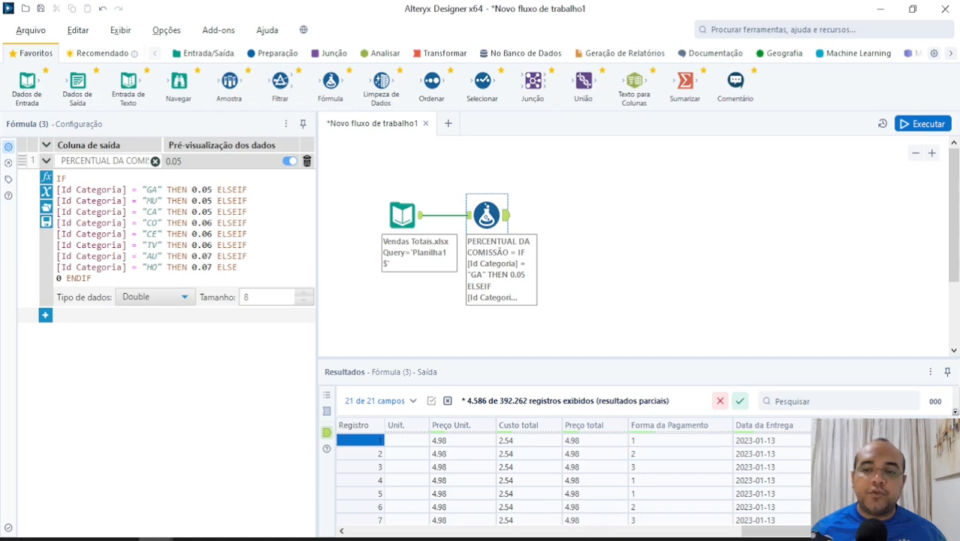
click(576, 445)
scroll(590, 496, down, 20)
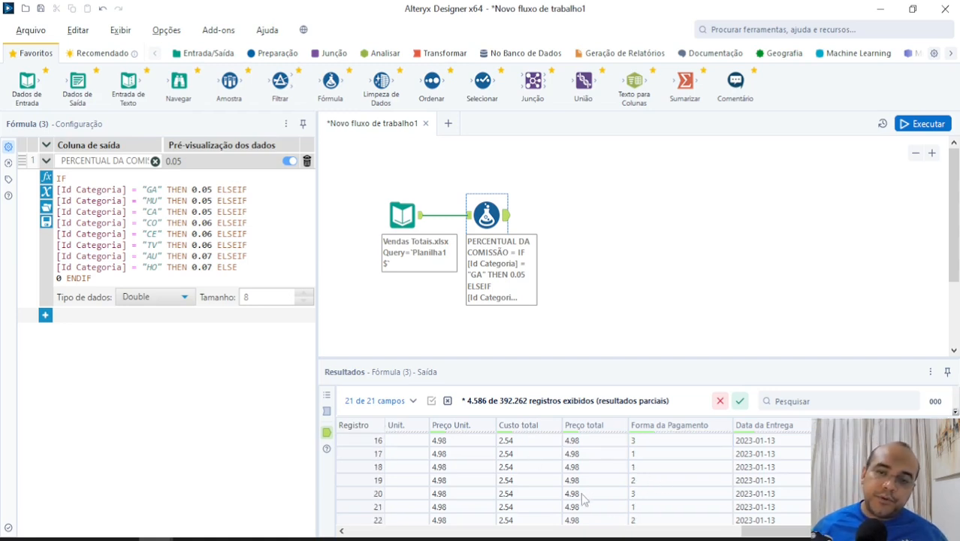
scroll(590, 481, up, 20)
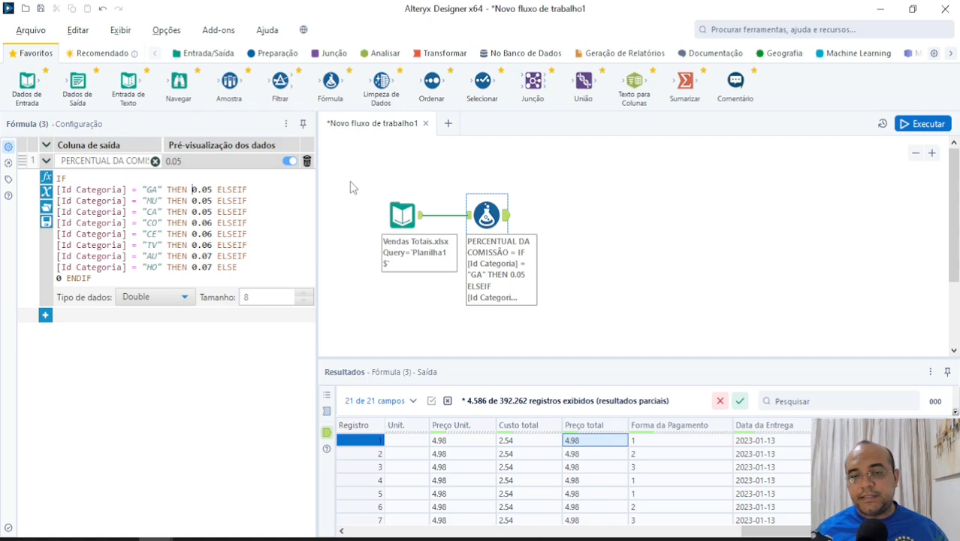
text(PREC)
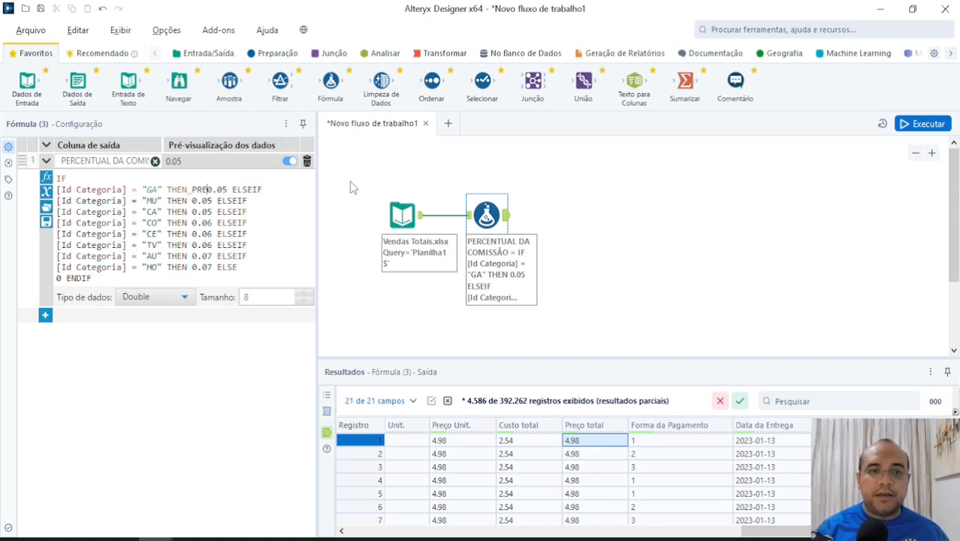
key(BackSpace)
key(BackSpace)
key(BackSpace)
key(BackSpace)
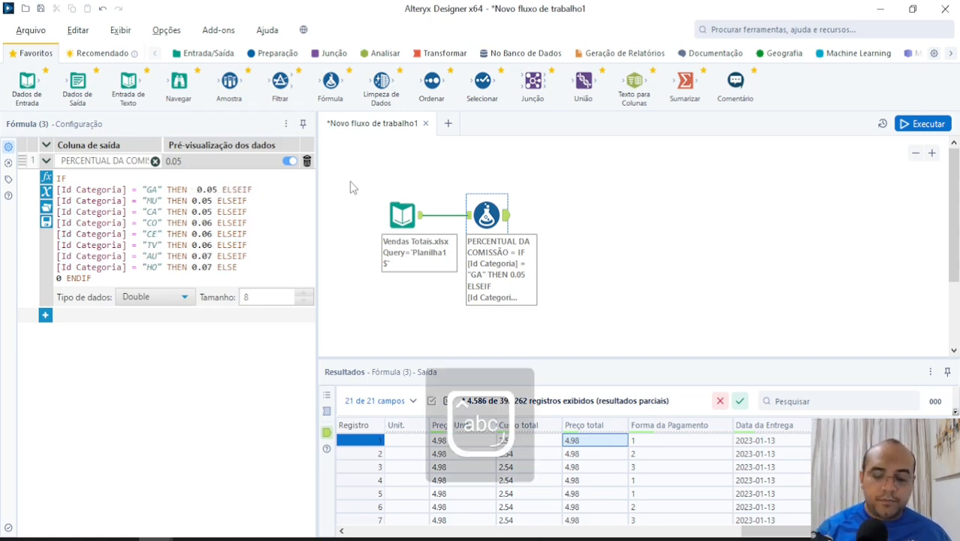
- Change the "GA" result in the formula to [Preço total] * 0.05
text(pre)
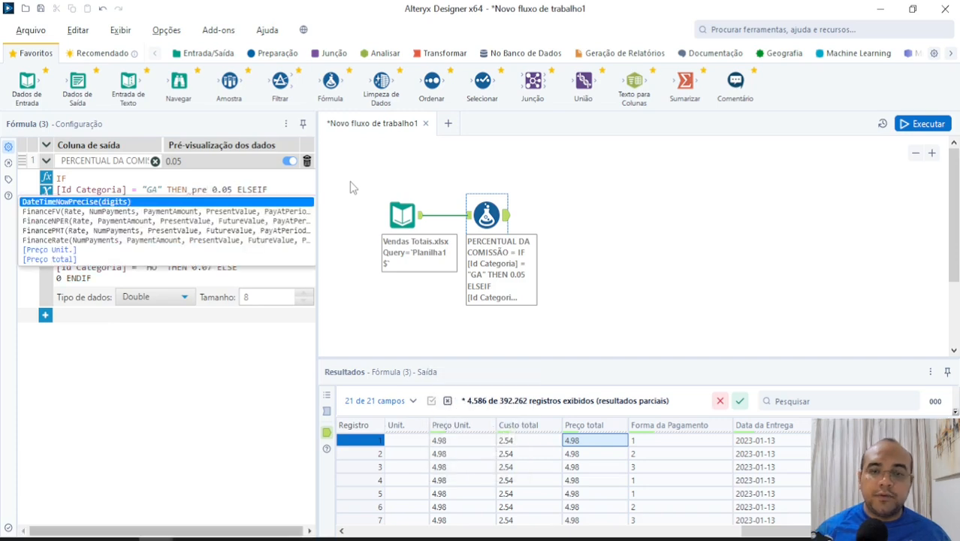
key(Up)
key(Return)
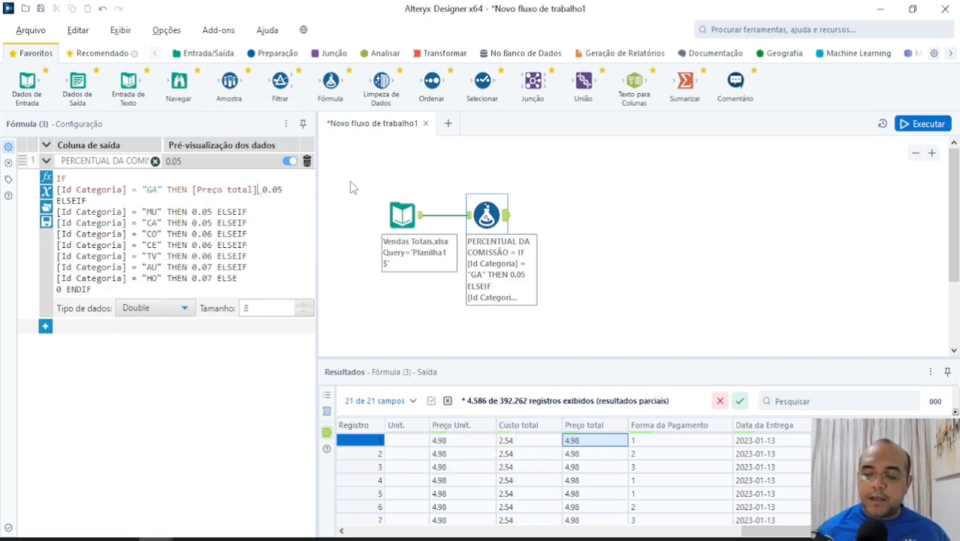
text(*)
key(Left)
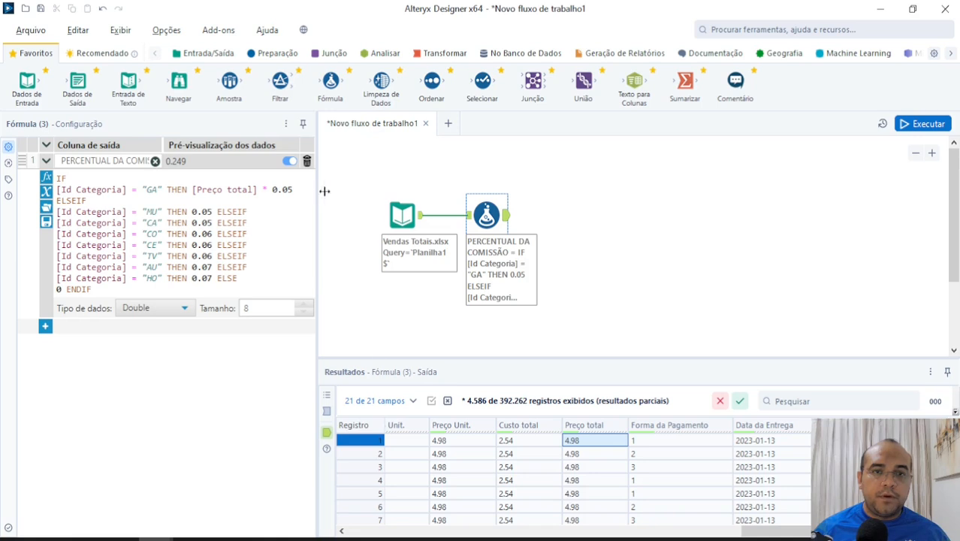
- Widen the configuration area and multiply the rates for the remaining categories, "MU" through "HO", by [Preço total]
drag(318, 190, 380, 200)
click(191, 200)
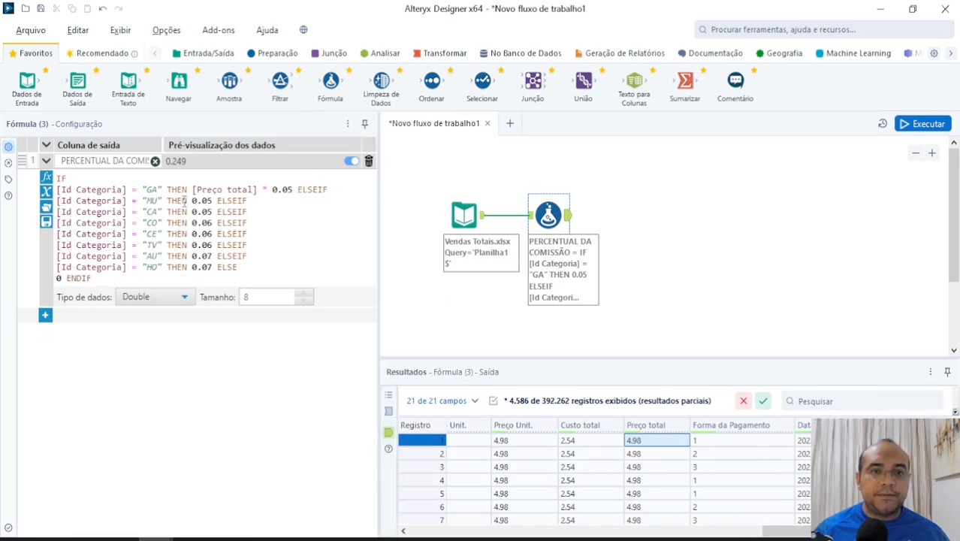
text(pre c)
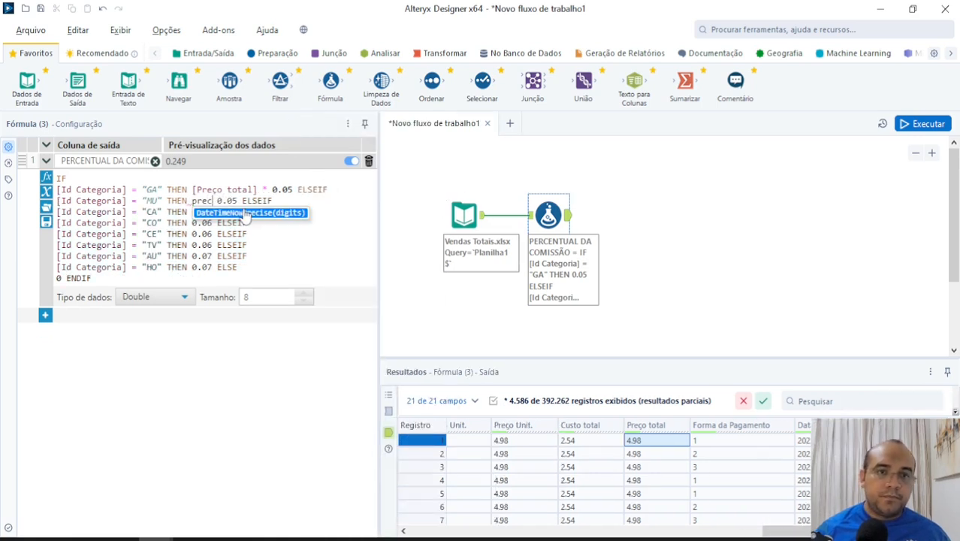
key(BackSpace)
text(ç)
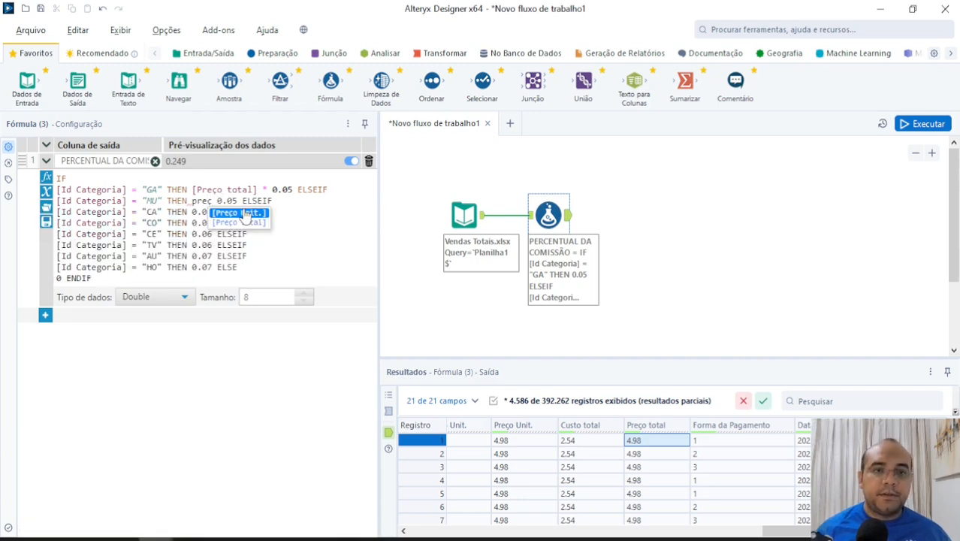
click(239, 223)
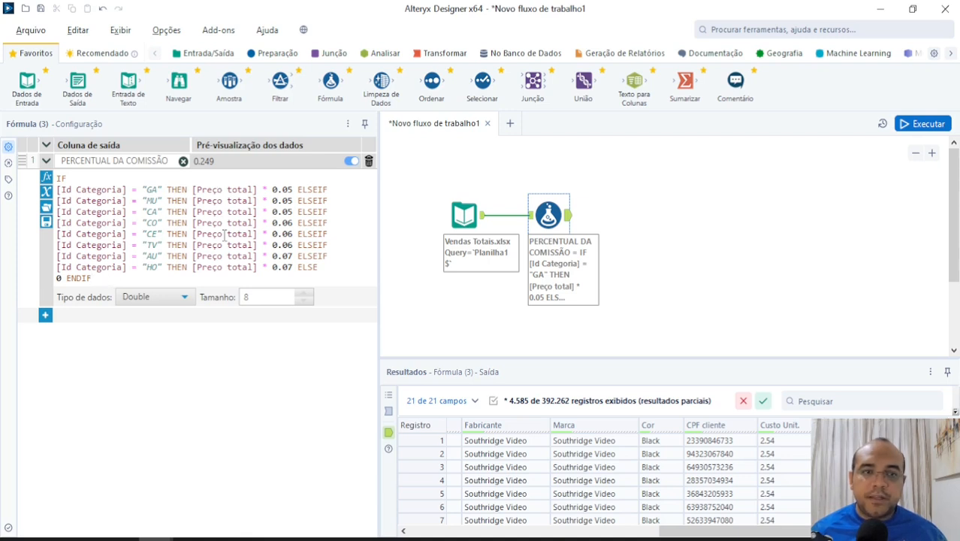
- Rename the formula's output column to VALOR DA COMISSÃO
triple_click(124, 161)
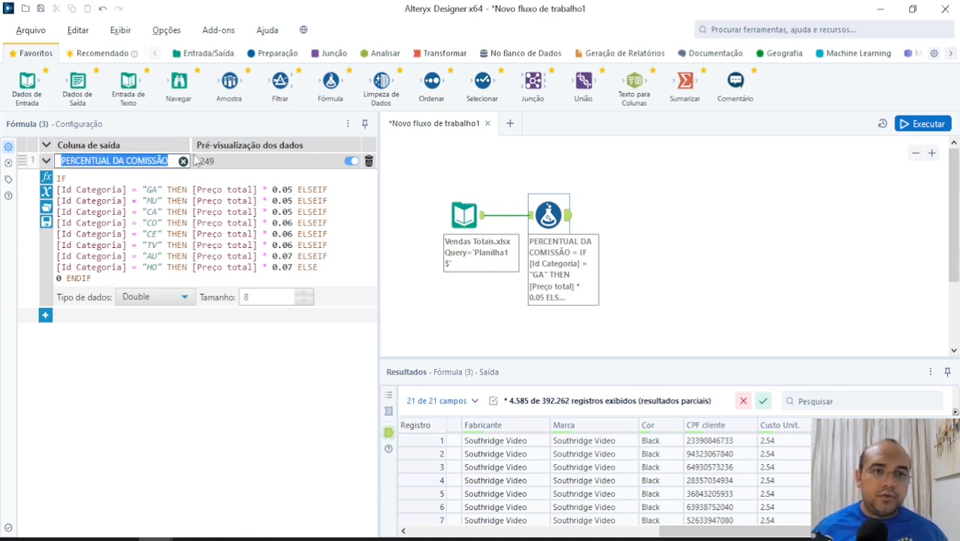
key(Home)
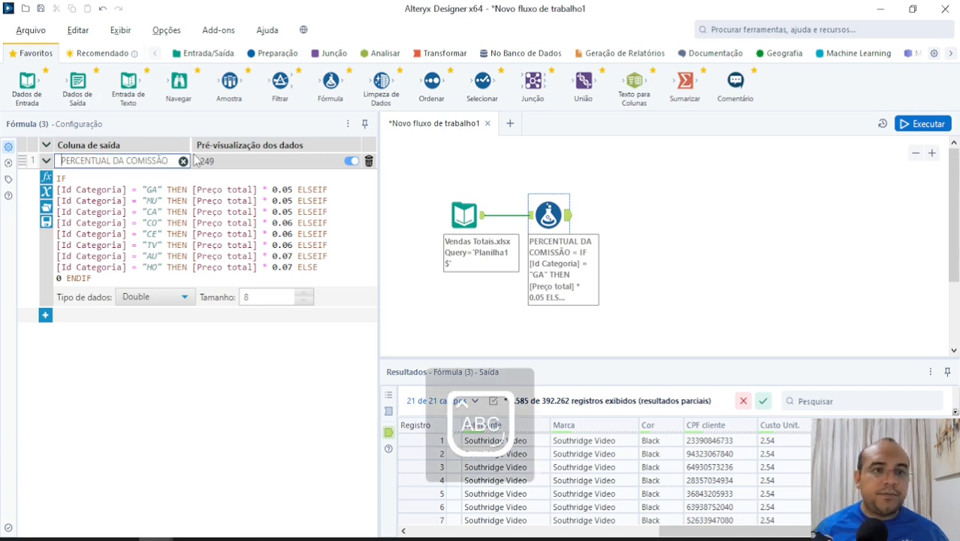
key(ctrl+shift+Right)
key(ctrl+shift+Right)
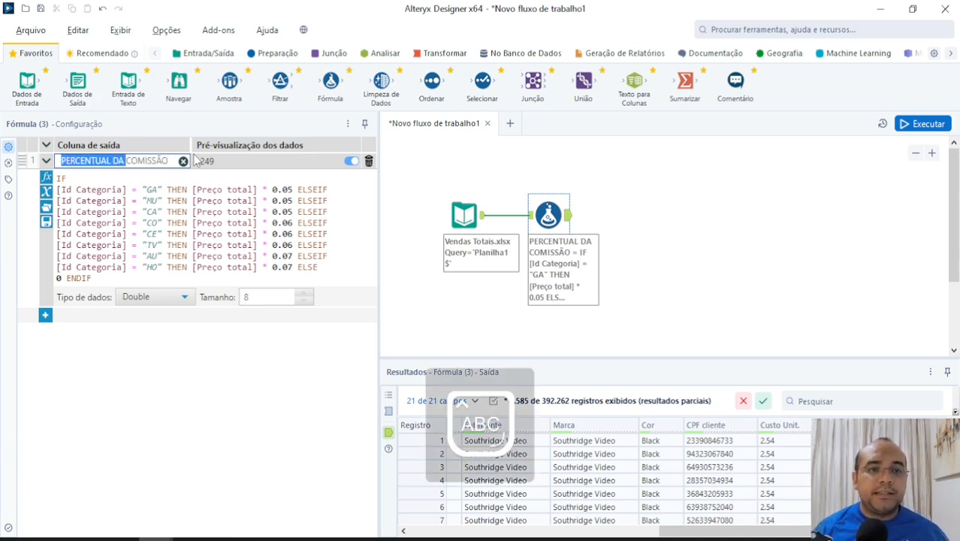
key(Delete)
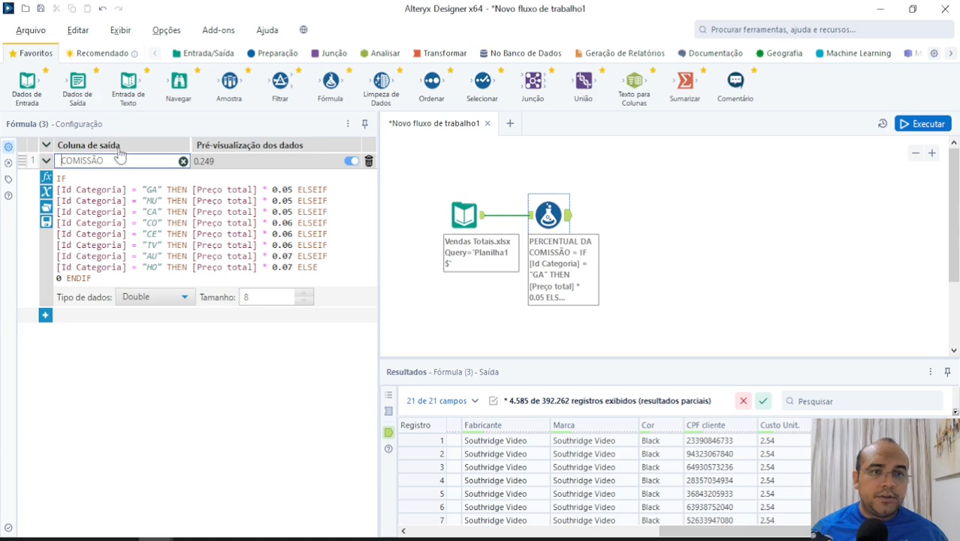
double_click(118, 160)
key(Home)
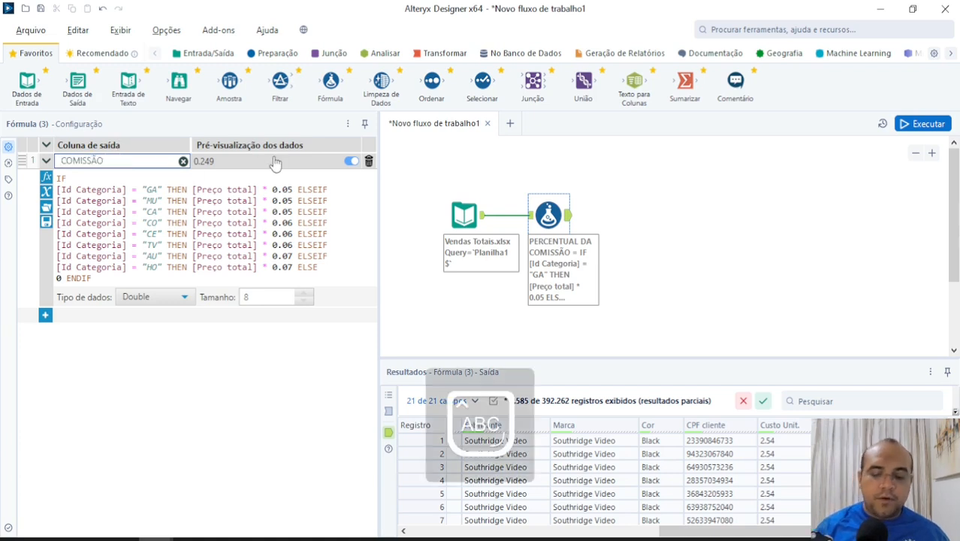
text(VALOR DA)
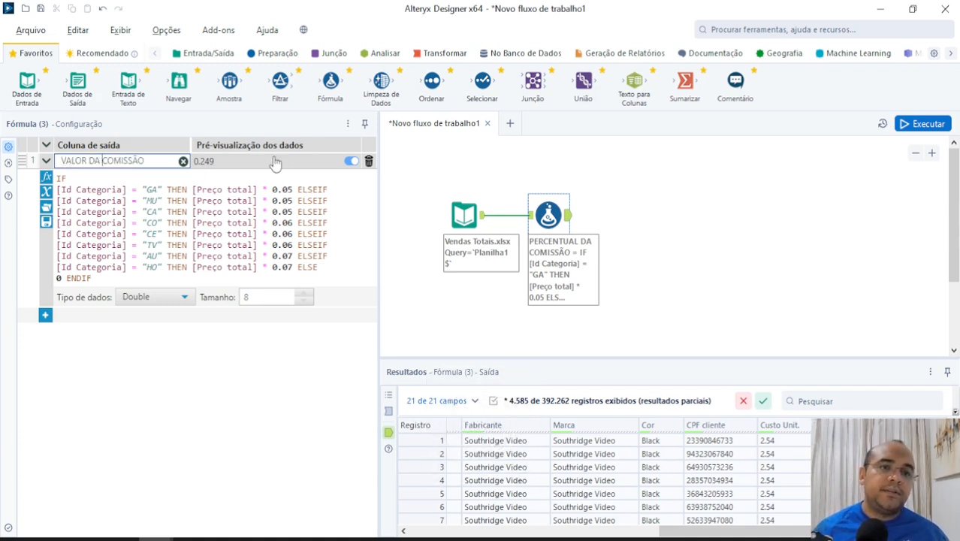
- Run the workflow with the commission value formula, close the completion message and show the Formula tool's output records
click(922, 123)
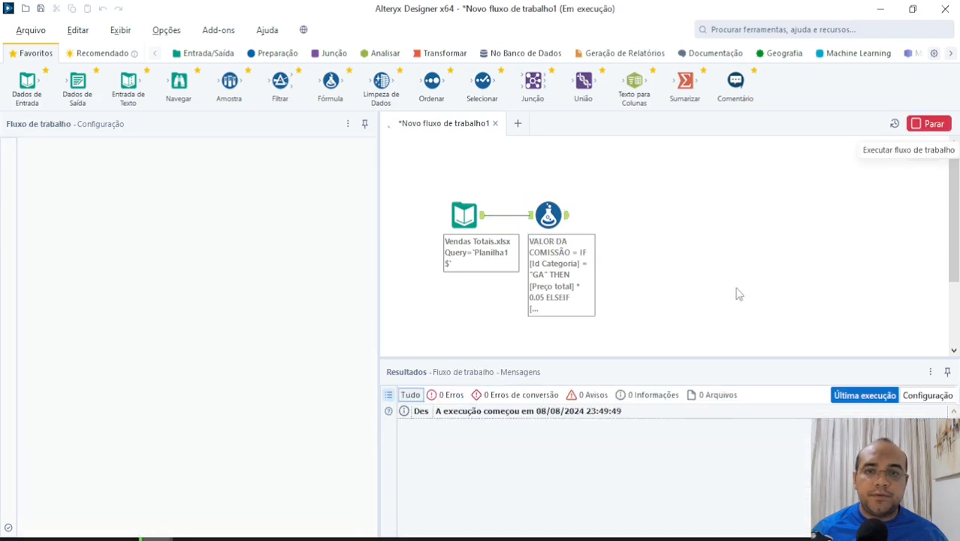
click(559, 219)
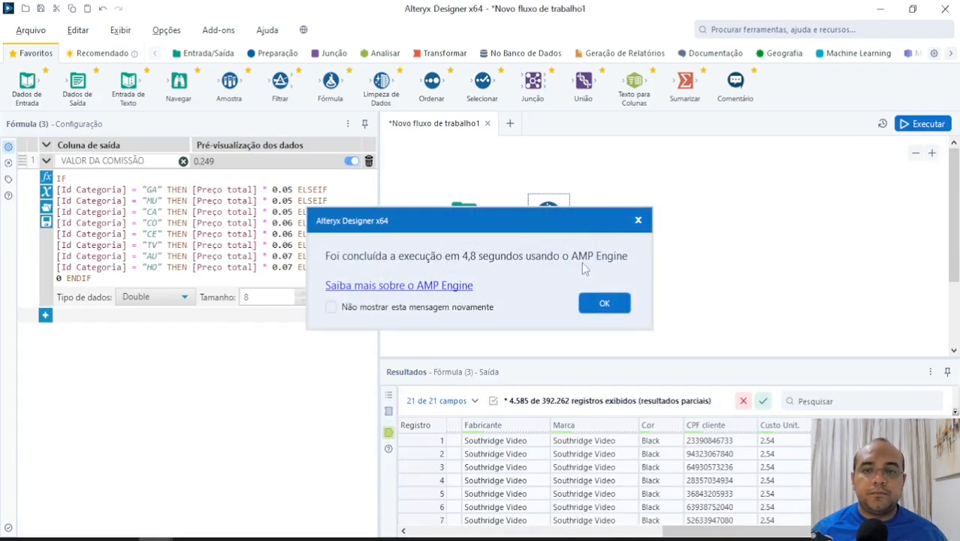
click(602, 302)
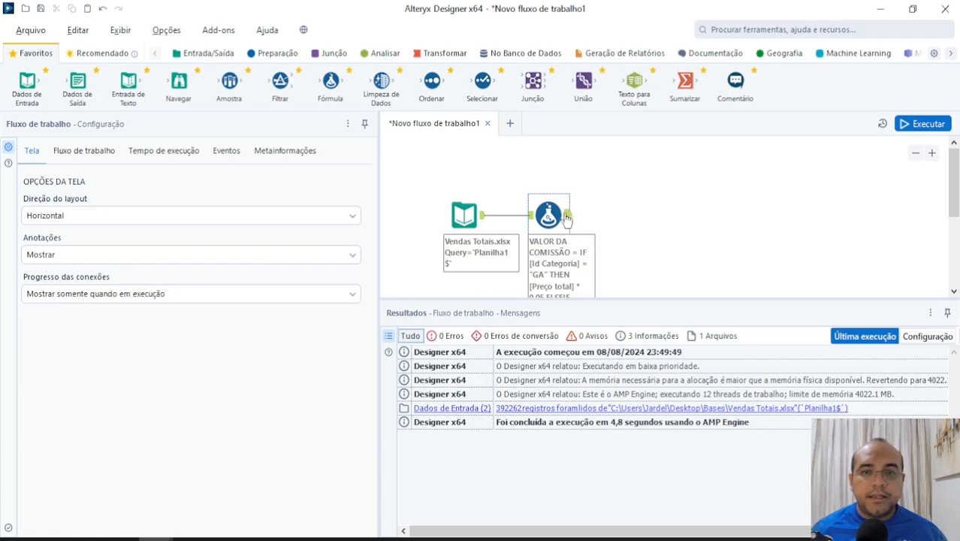
click(548, 220)
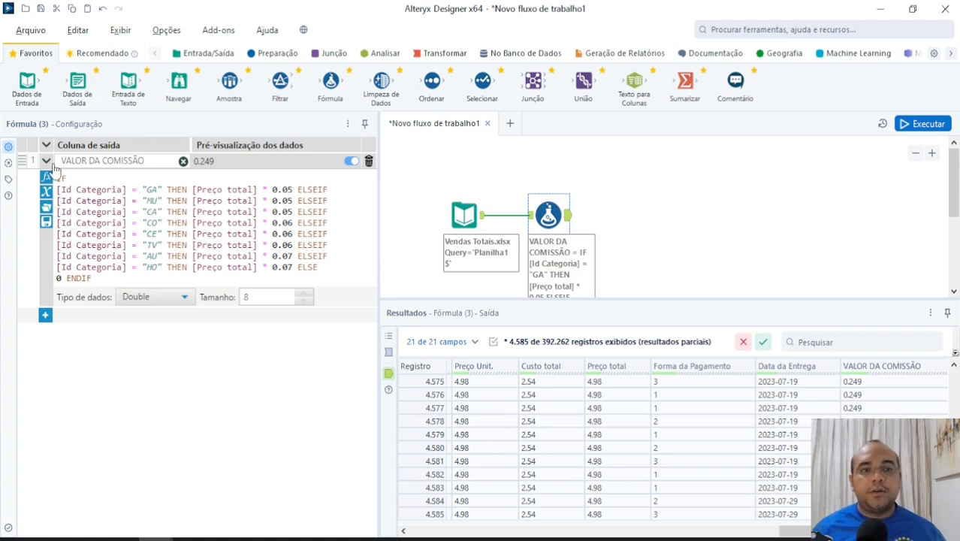
- Add an empty second expression below the commission formula and delete it
click(45, 314)
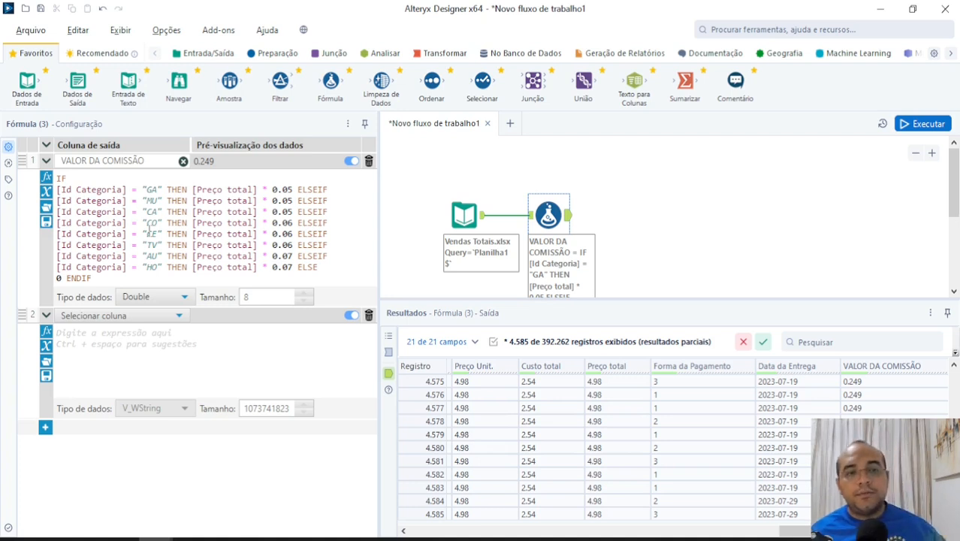
click(368, 315)
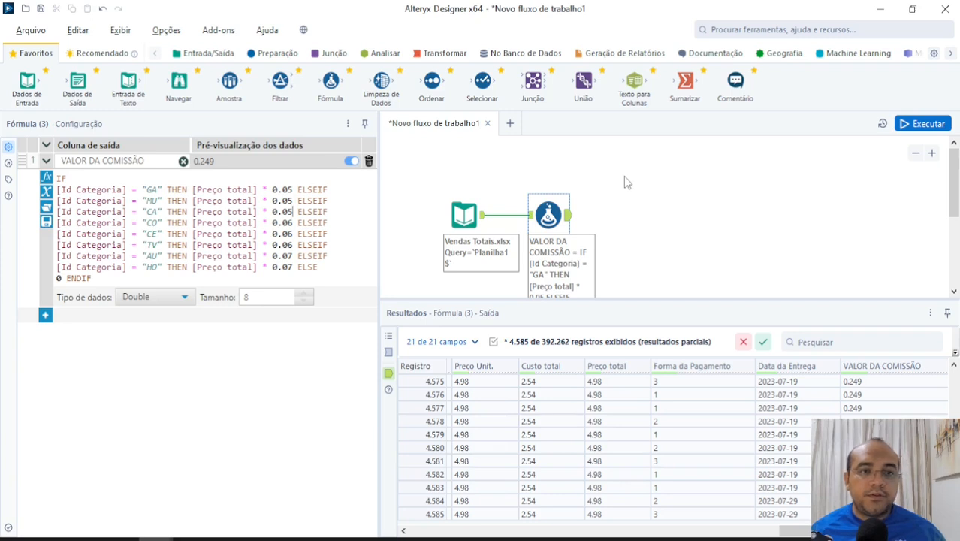